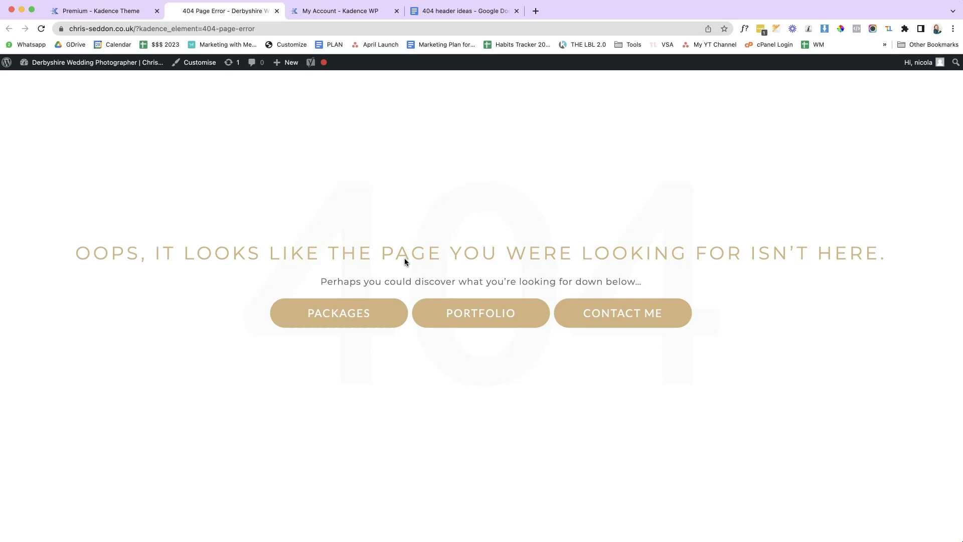
Switch to the '404 header ideas' Google Doc listing ten 404 heading phrases.
click(430, 13)
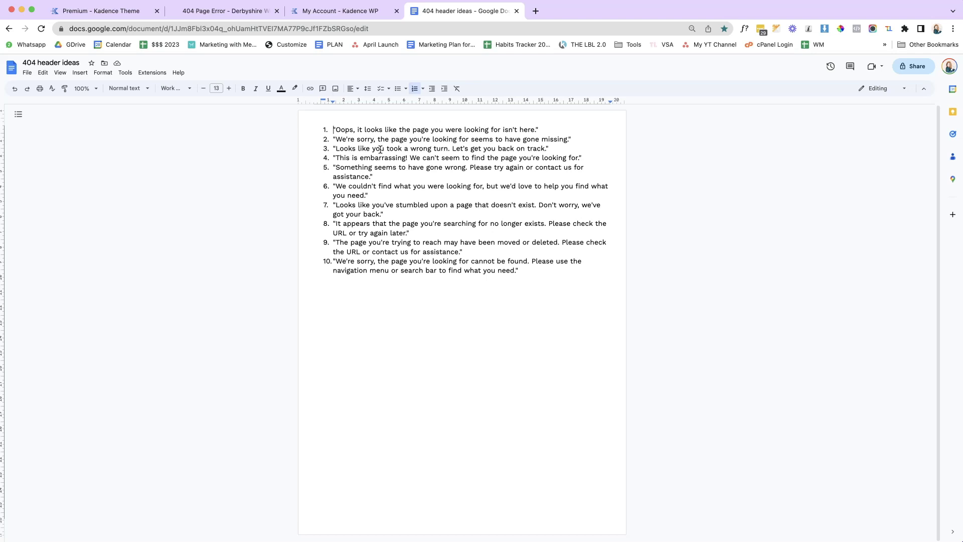
click(377, 286)
click(368, 300)
Go back to the 404 page preview and click through to Kadence's premium pricing page.
click(241, 11)
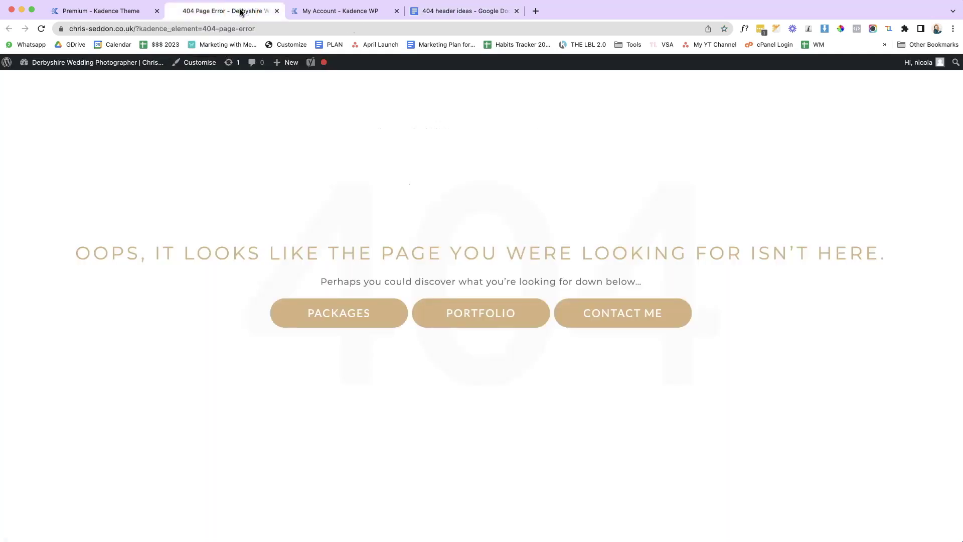
click(390, 232)
click(399, 286)
click(733, 320)
click(54, 11)
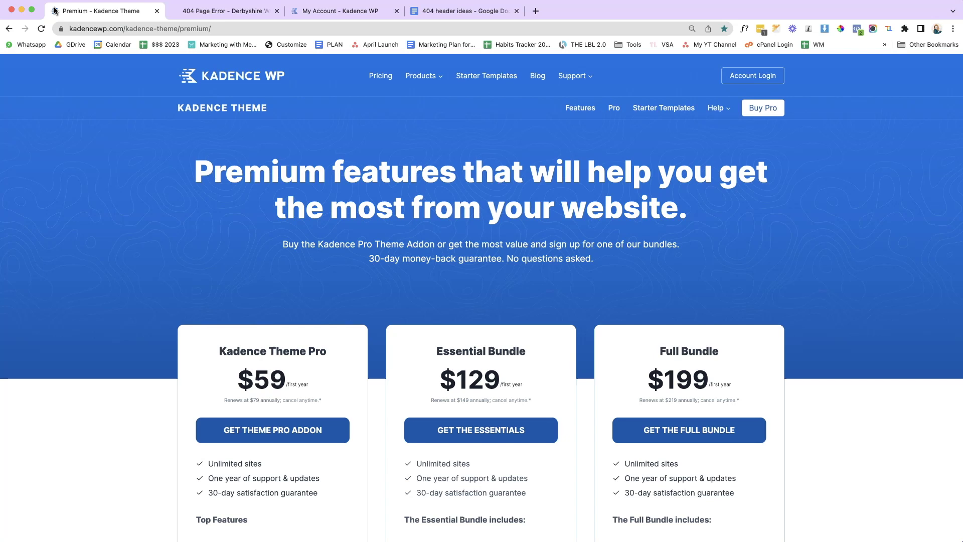
scroll(120, 216, down, 5)
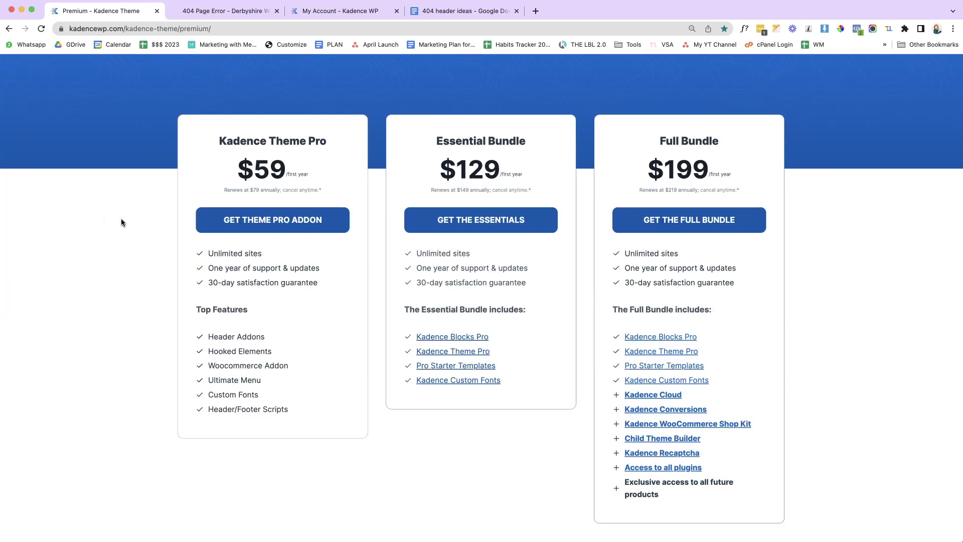
click(269, 350)
drag(278, 356, 201, 352)
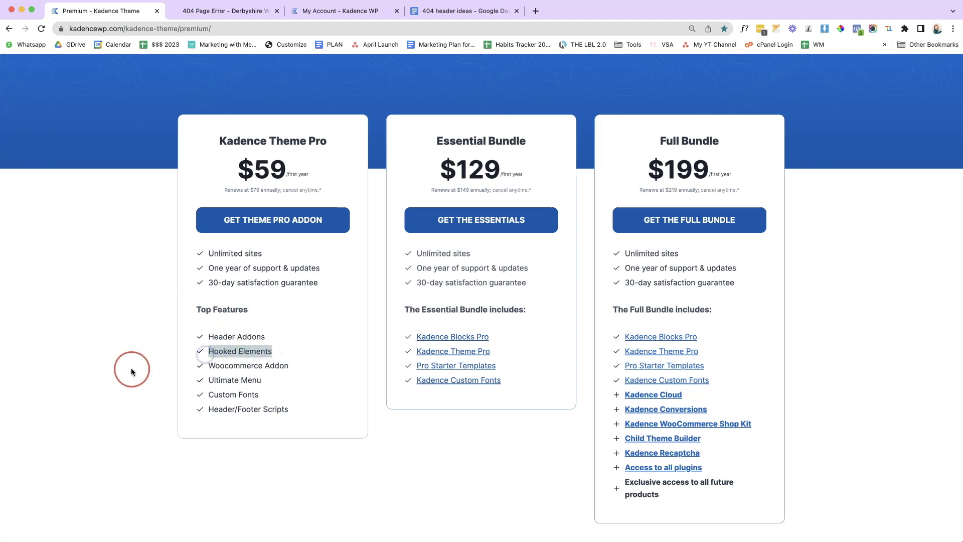
scroll(131, 371, up, 5)
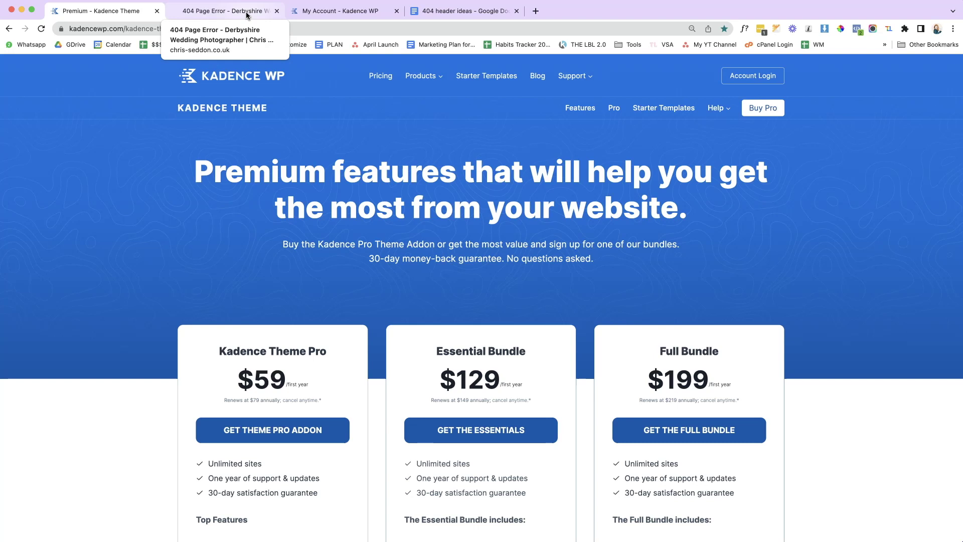
Go from the 404 preview to the admin dashboard's Add New Plugins page.
click(248, 15)
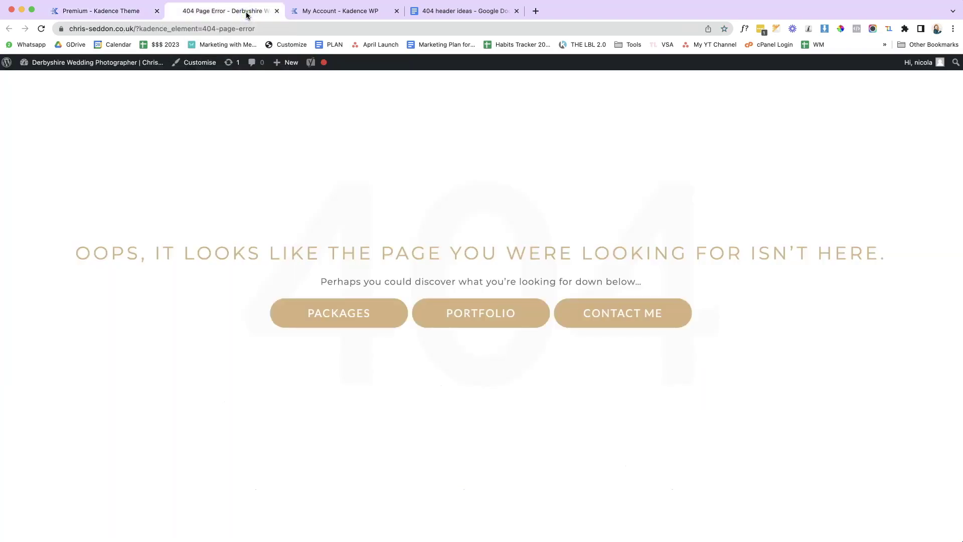
click(75, 464)
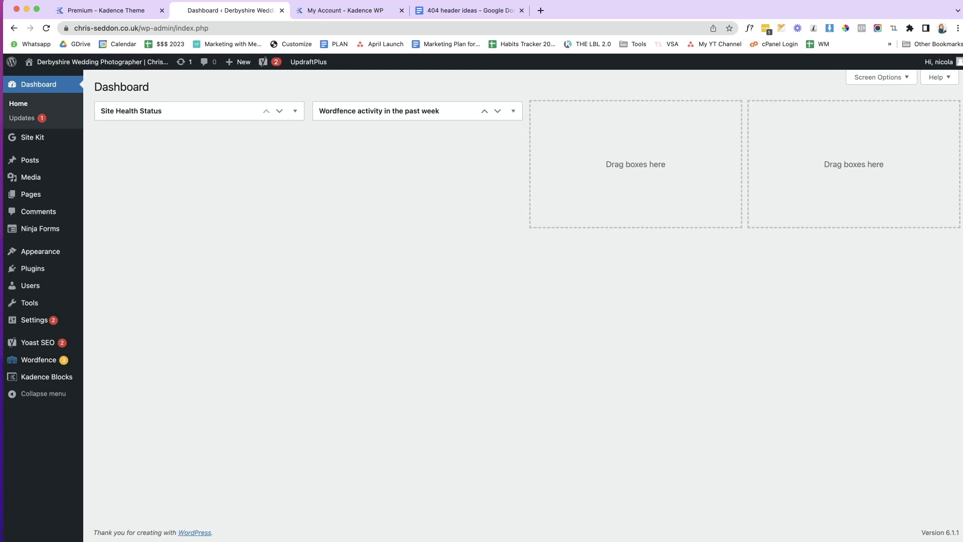
mouse_move(56, 271)
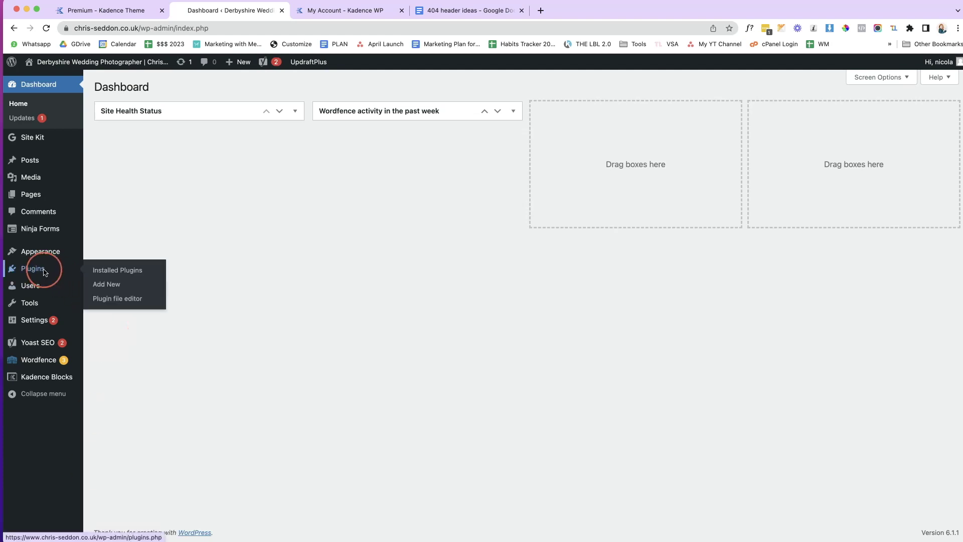
click(115, 290)
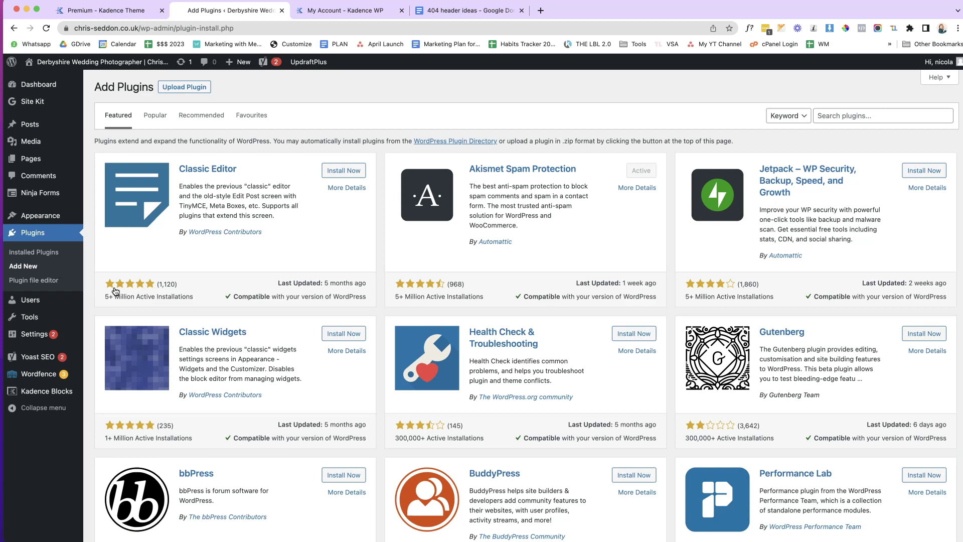
Upload kadence-pro.zip, install it, and activate the Kadence Pro plugin.
click(179, 88)
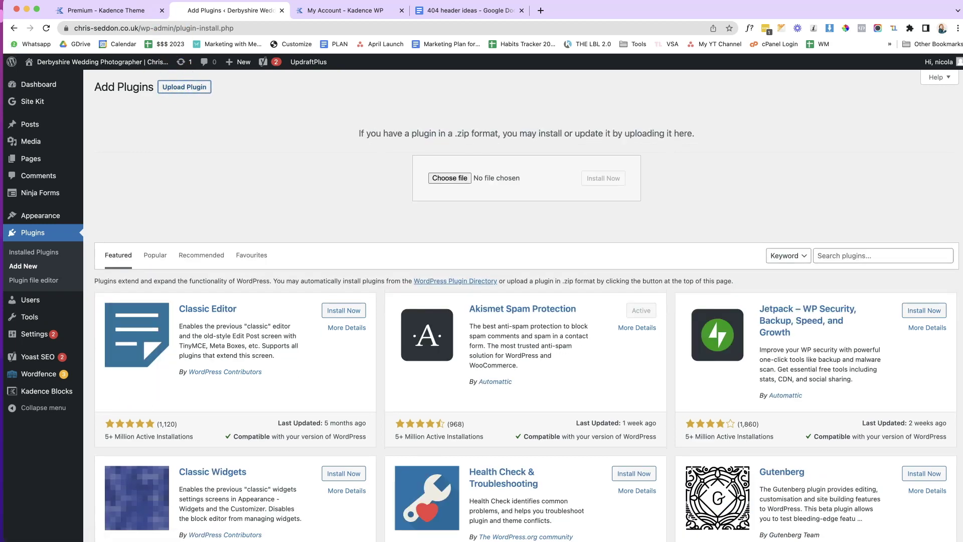
click(2, 50)
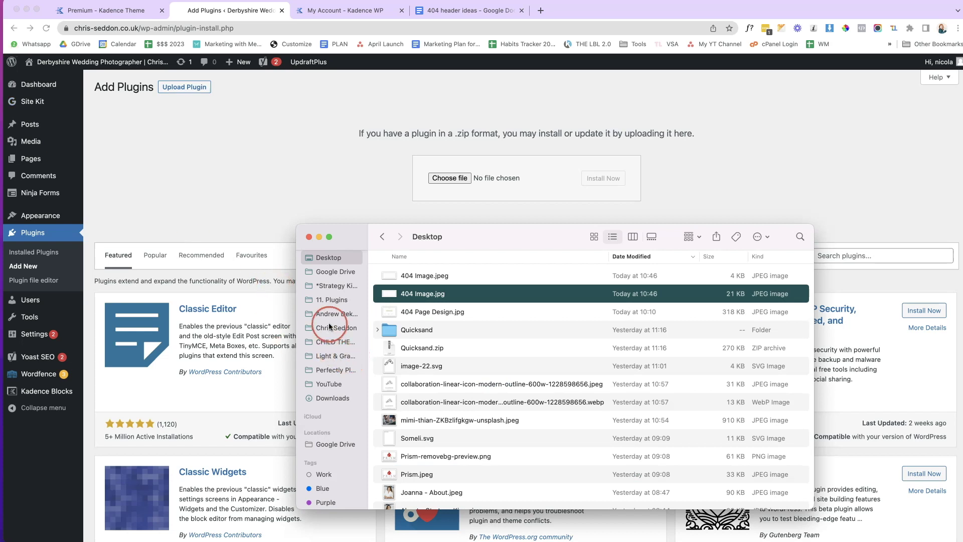
click(332, 300)
drag(429, 282, 495, 182)
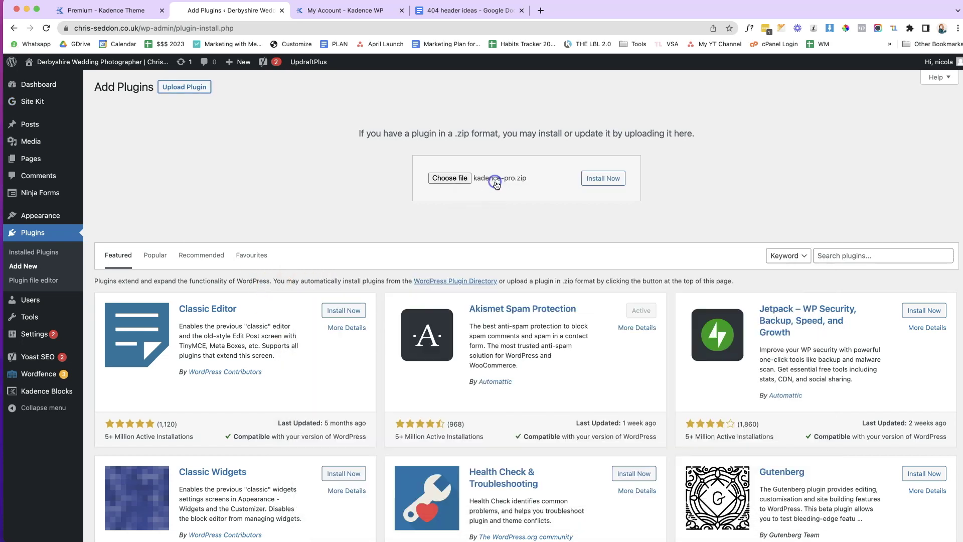
click(601, 182)
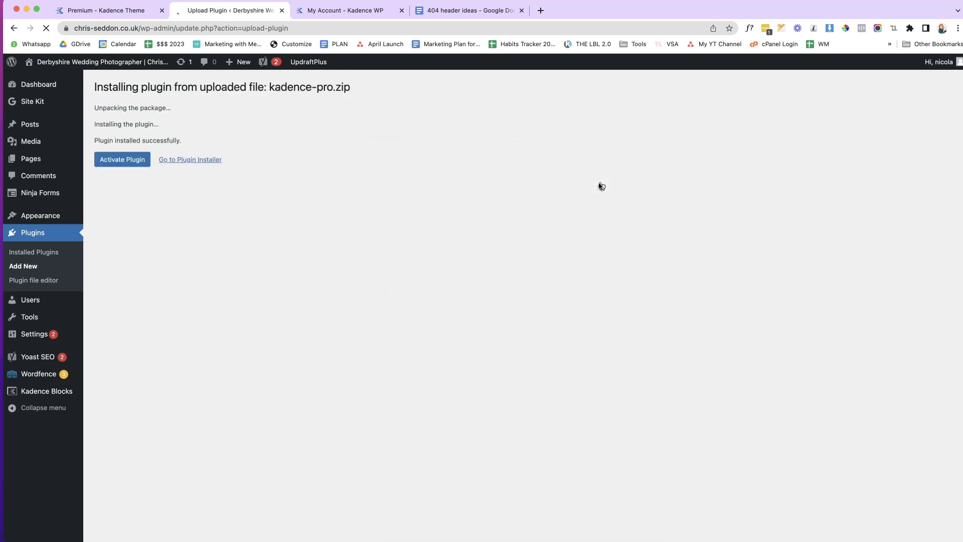
click(102, 176)
click(108, 163)
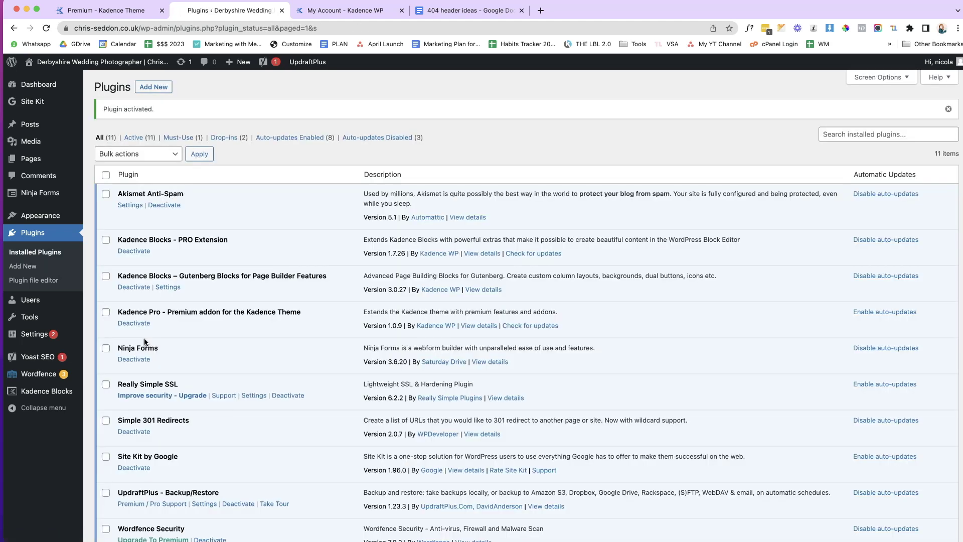
In Appearance > Kadence, turn on the Hooked Elements Pro addon.
click(50, 217)
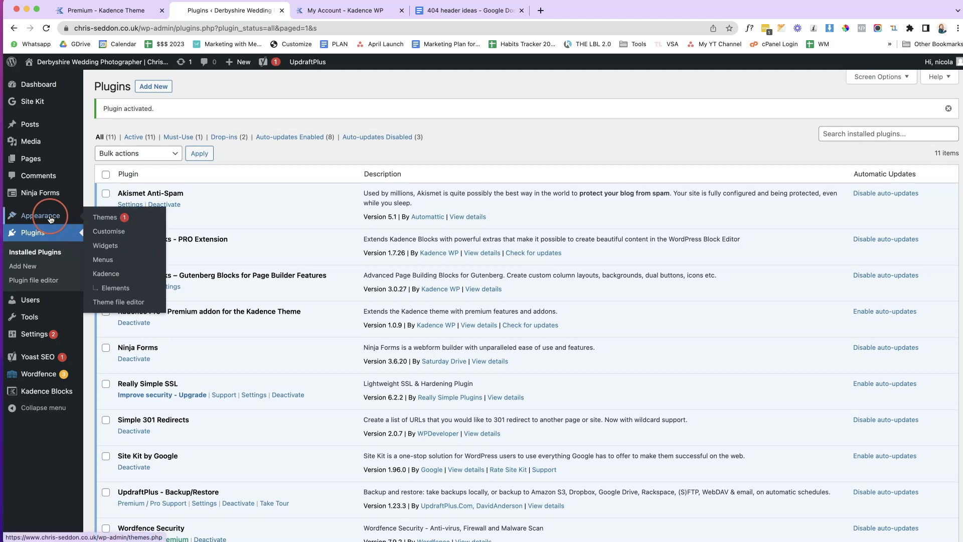
click(118, 280)
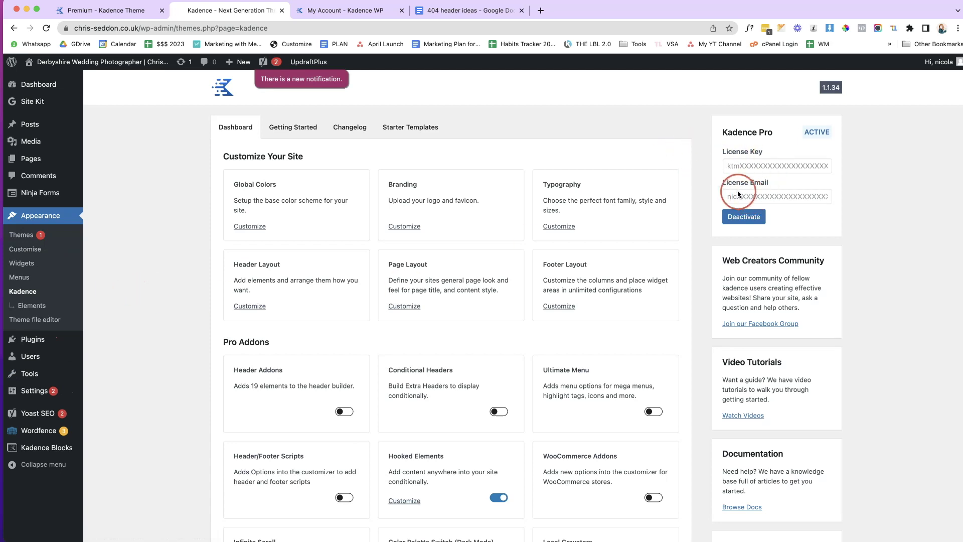
drag(766, 216, 824, 217)
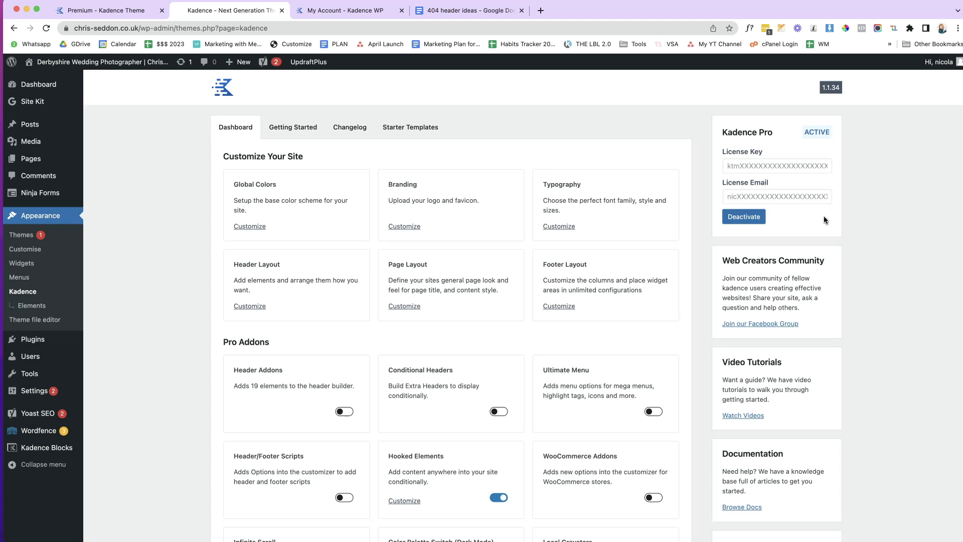
scroll(823, 216, down, 1)
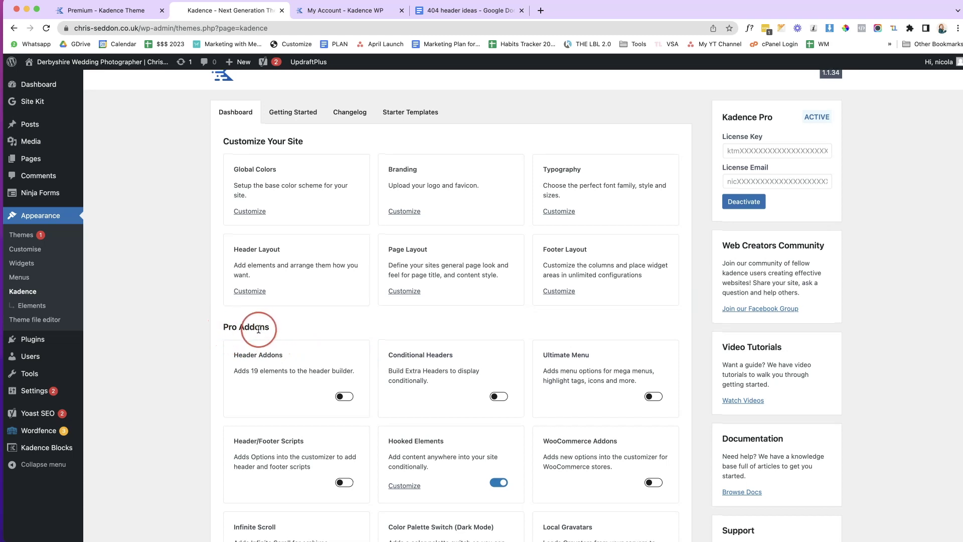
click(496, 483)
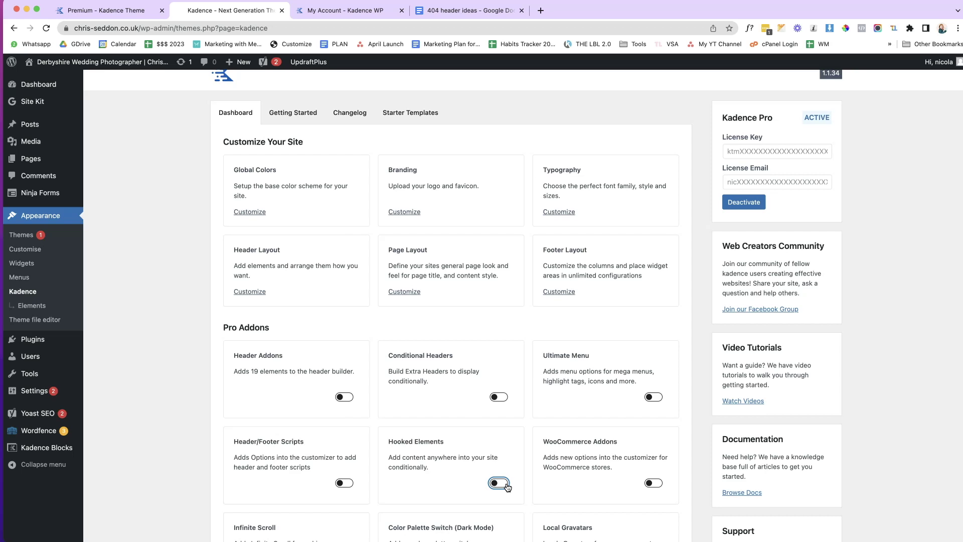
click(502, 483)
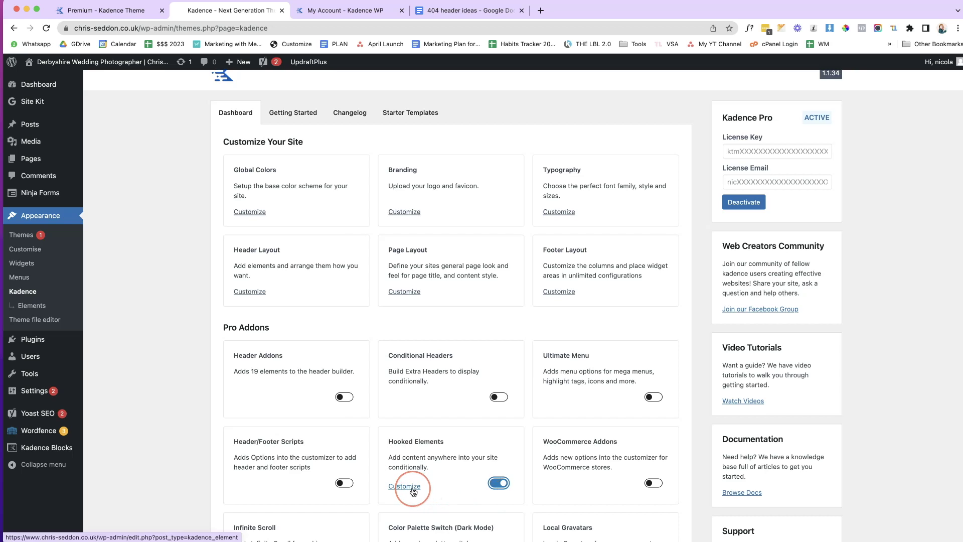
click(445, 496)
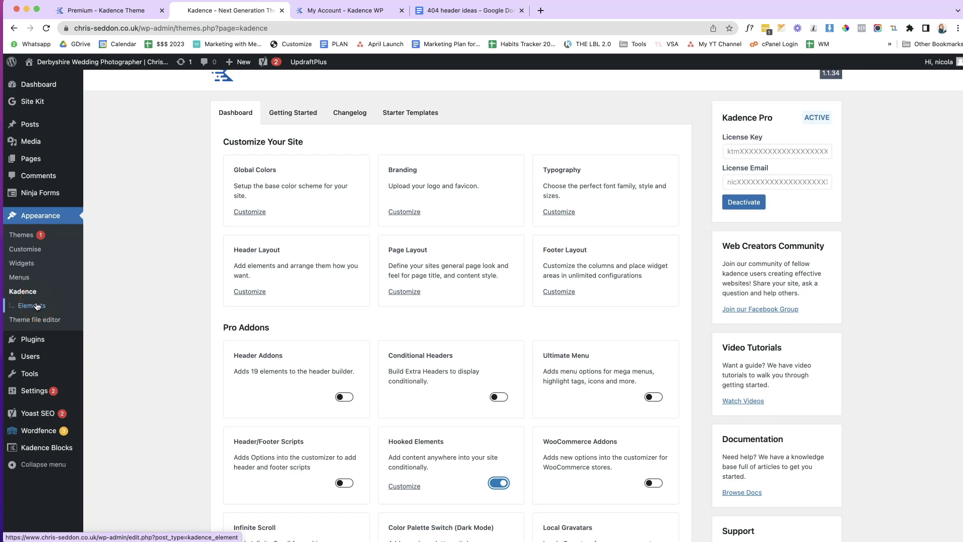
Add a new Template element titled '404 Page' from the Elements list.
click(414, 490)
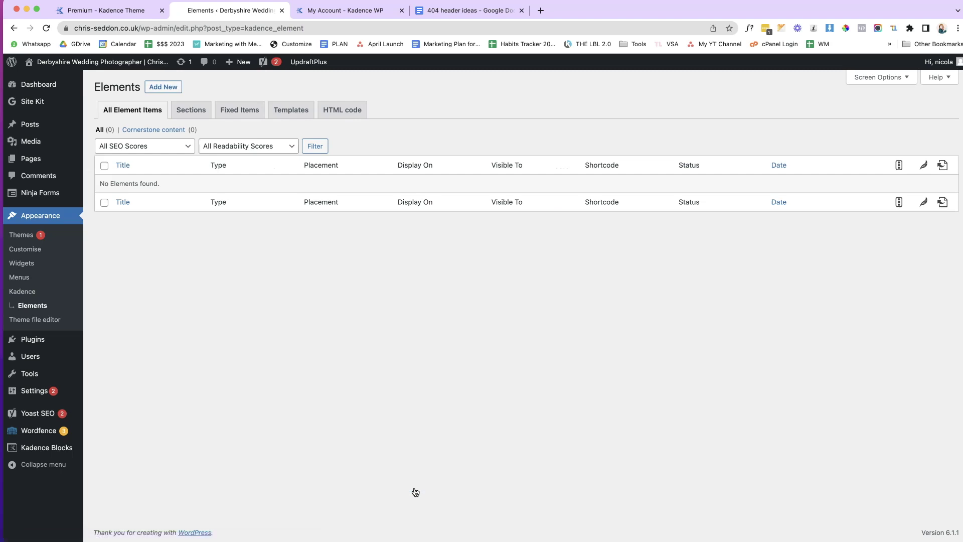
click(164, 88)
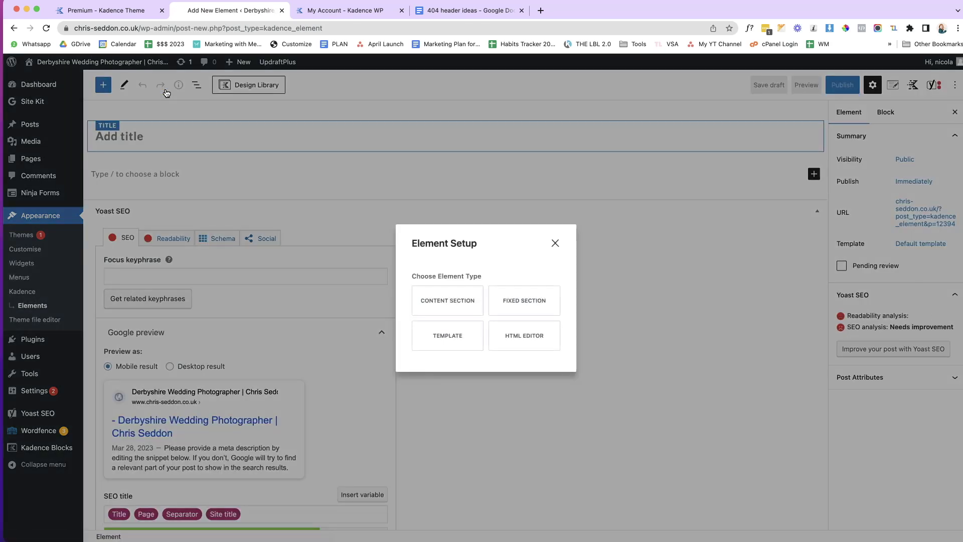
click(456, 339)
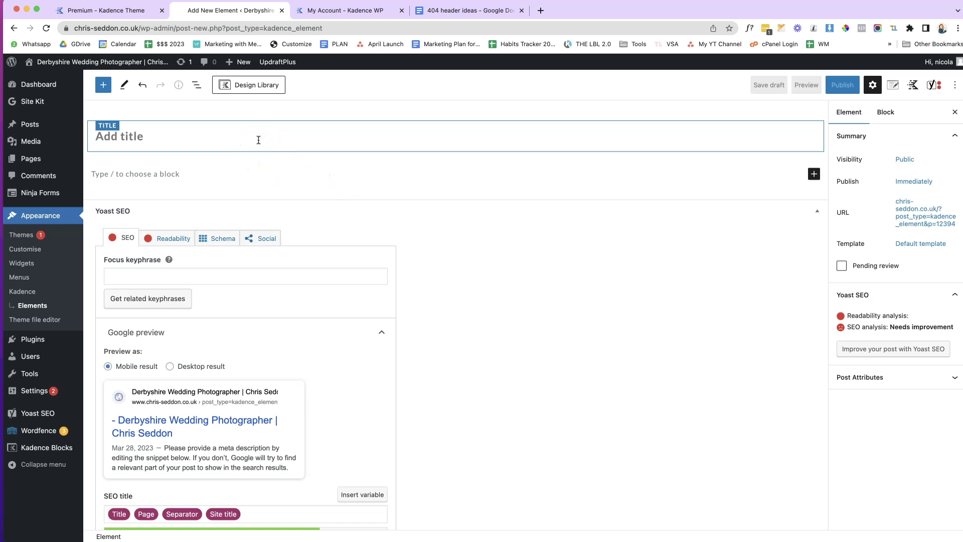
text(404 Page)
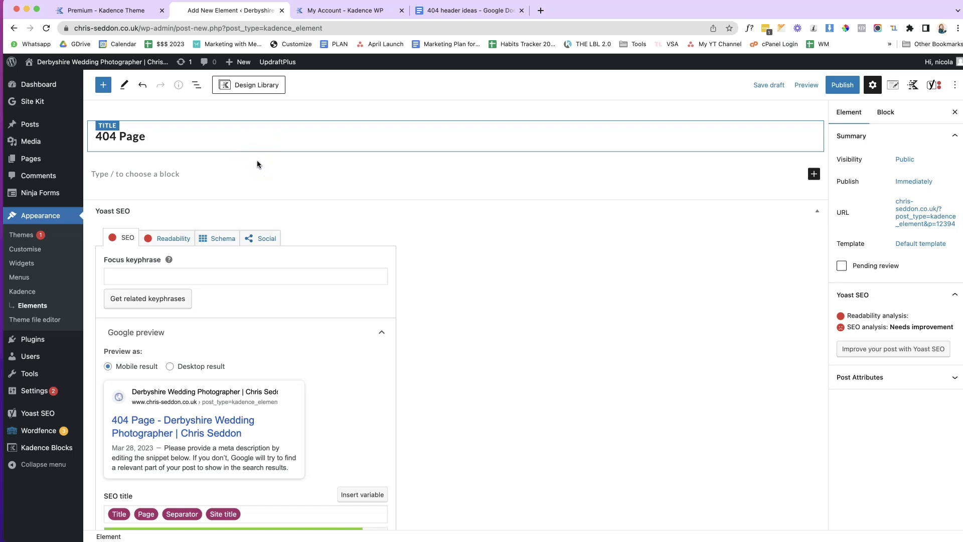
Set the element's placement to replace the 404 page content.
click(893, 86)
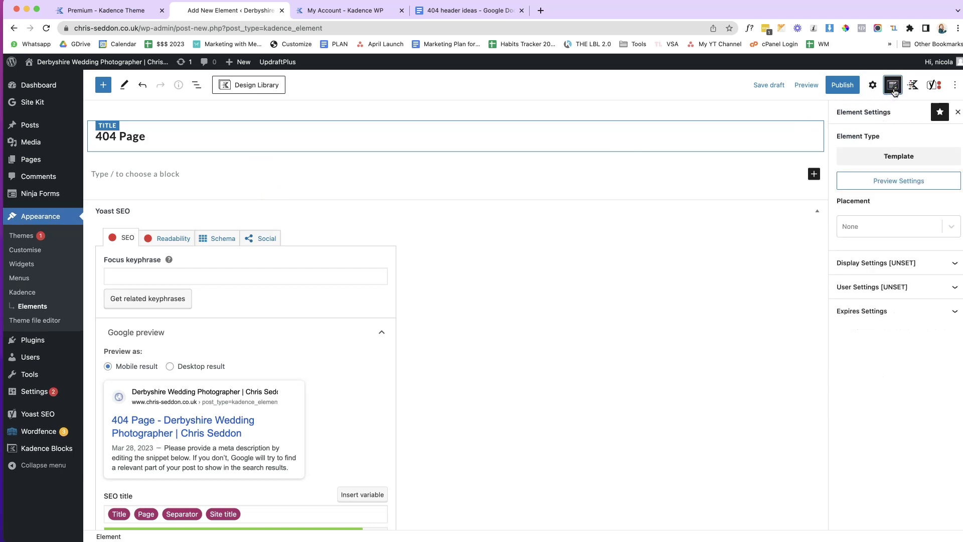
click(849, 210)
click(951, 226)
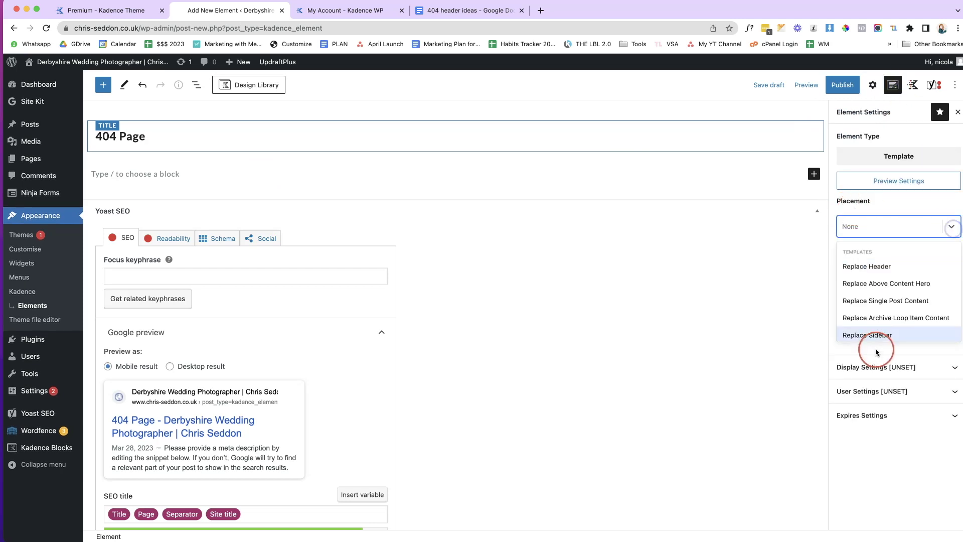
scroll(886, 304, down, 2)
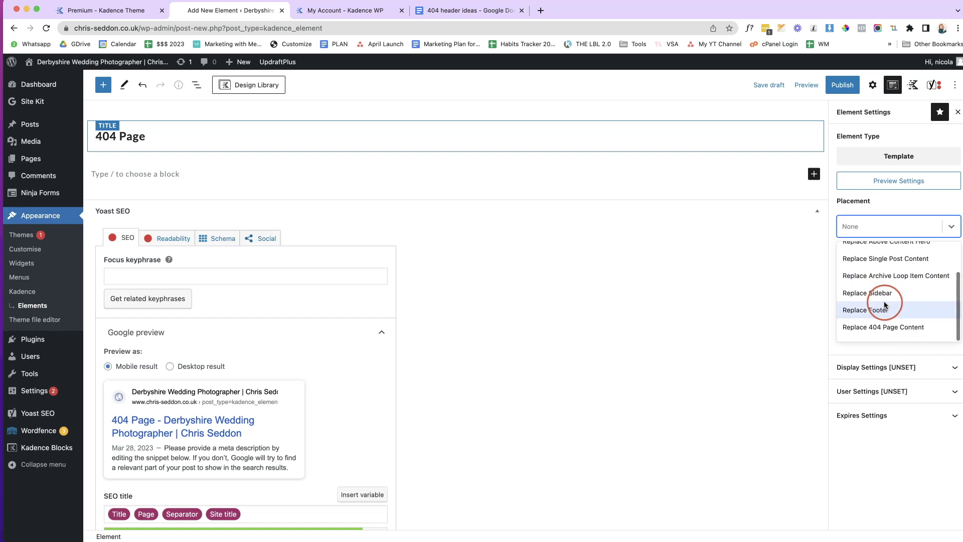
click(857, 331)
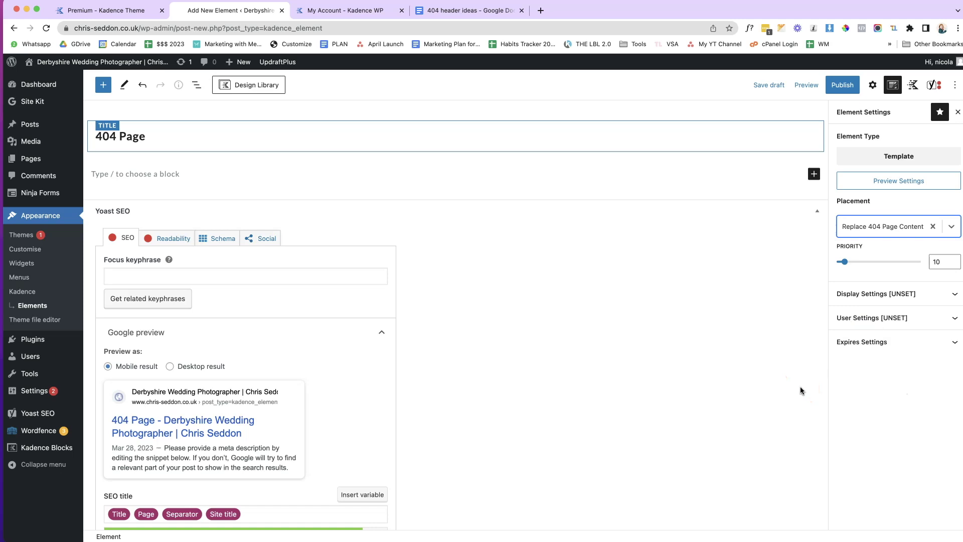
Show the element on Not Found (404) pages, then view the site's current 404 page.
click(952, 296)
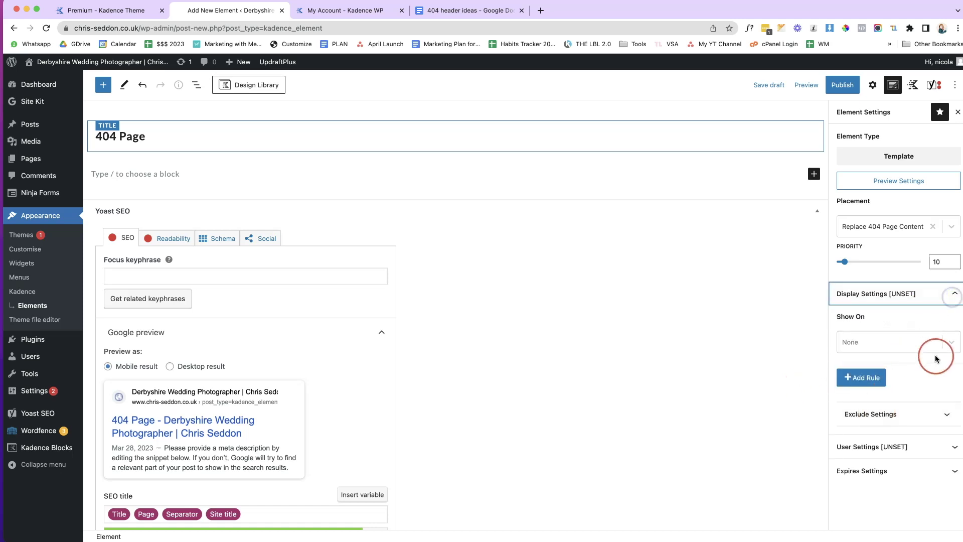
click(947, 343)
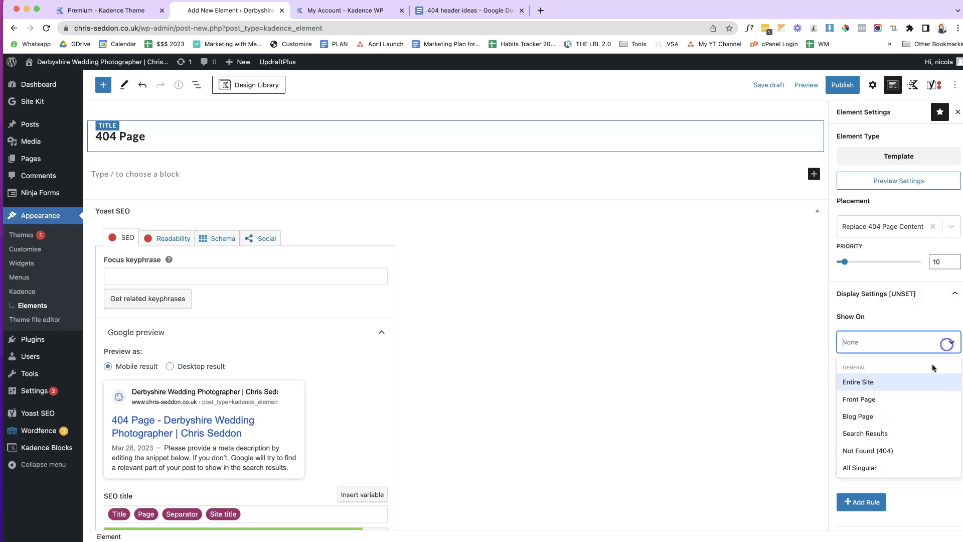
click(859, 451)
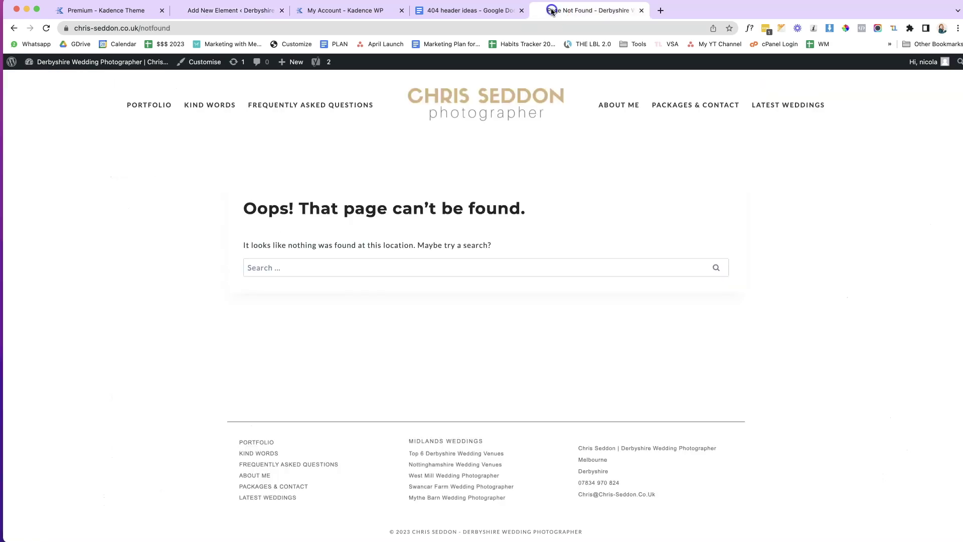
click(755, 148)
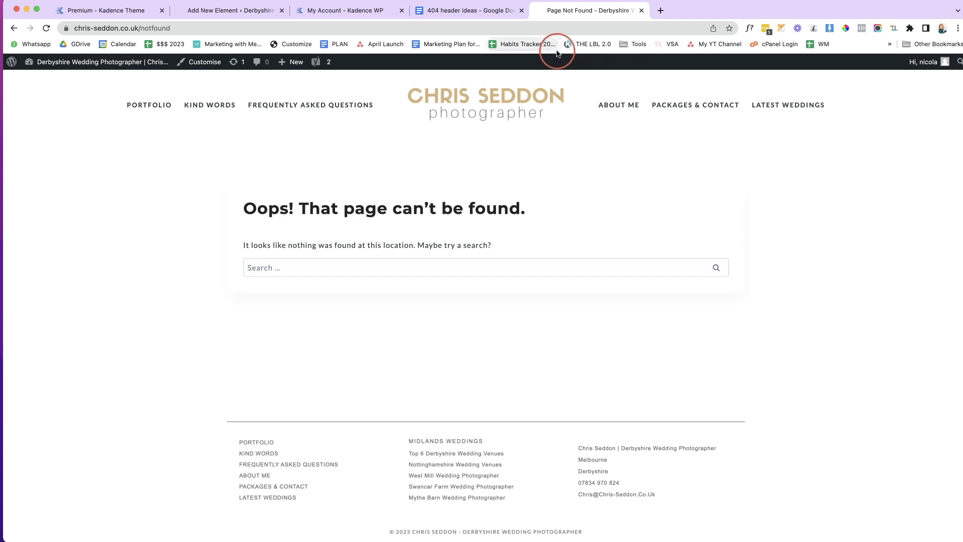
Switch back to the Add New Element tab with the unpublished '404 Page' element.
click(256, 16)
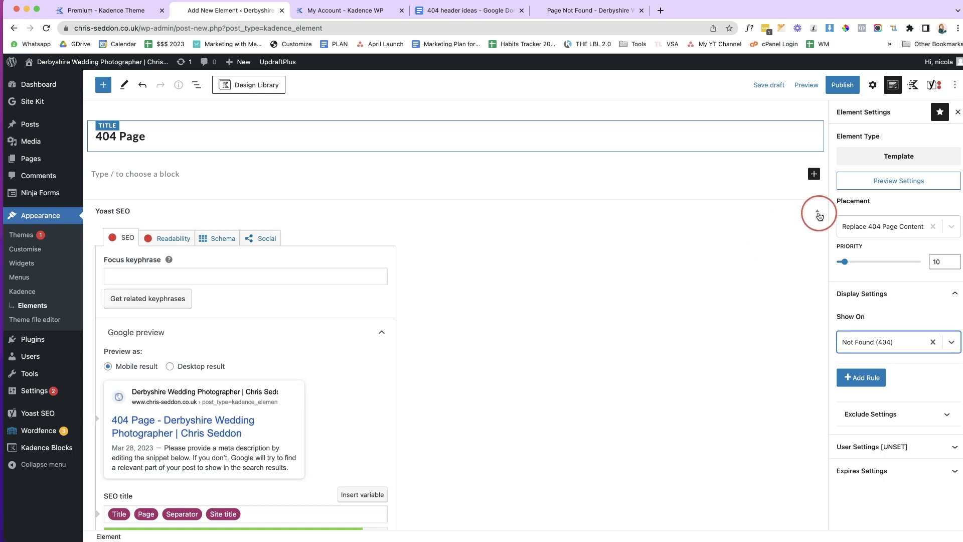
Insert a single-column row with the faint 404 image as its background at Auto size.
click(813, 174)
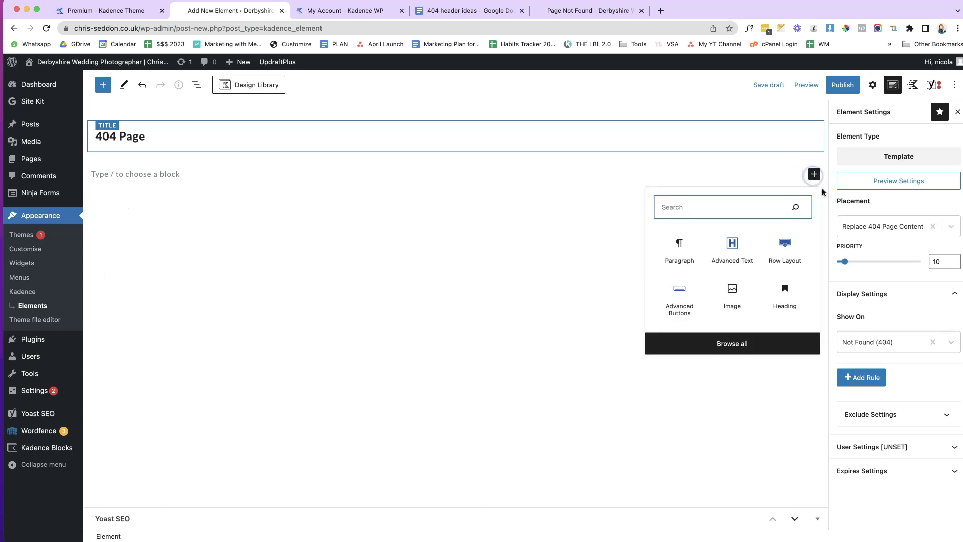
click(787, 242)
click(256, 229)
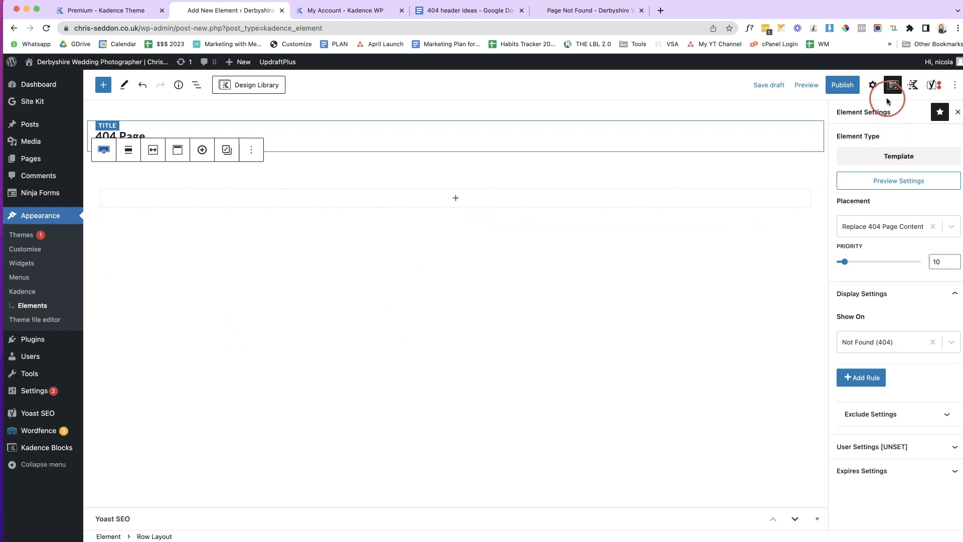
click(874, 85)
click(895, 173)
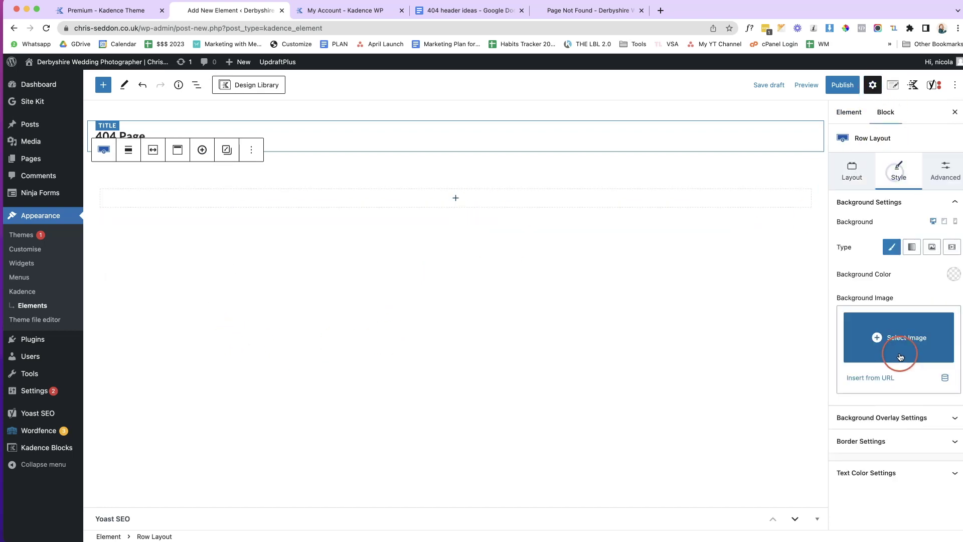
click(899, 357)
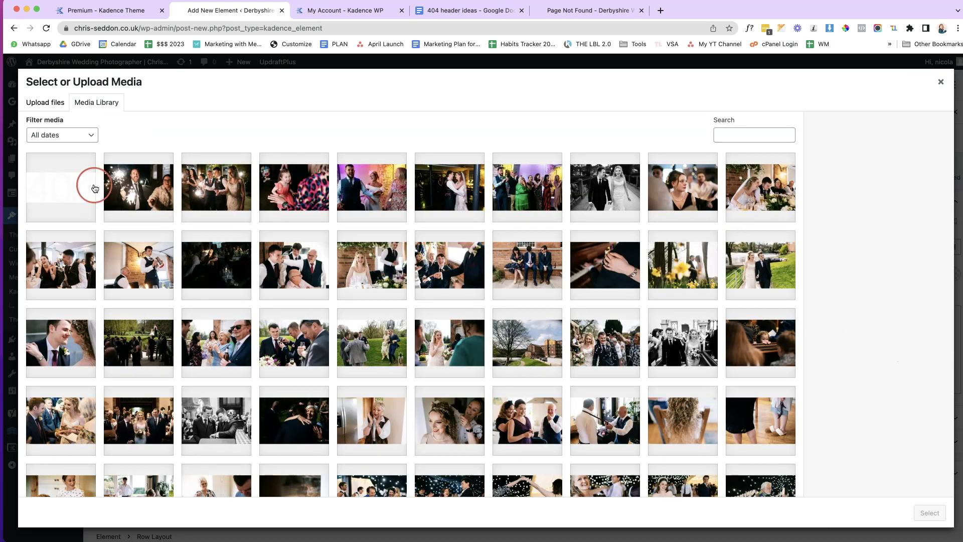
click(72, 190)
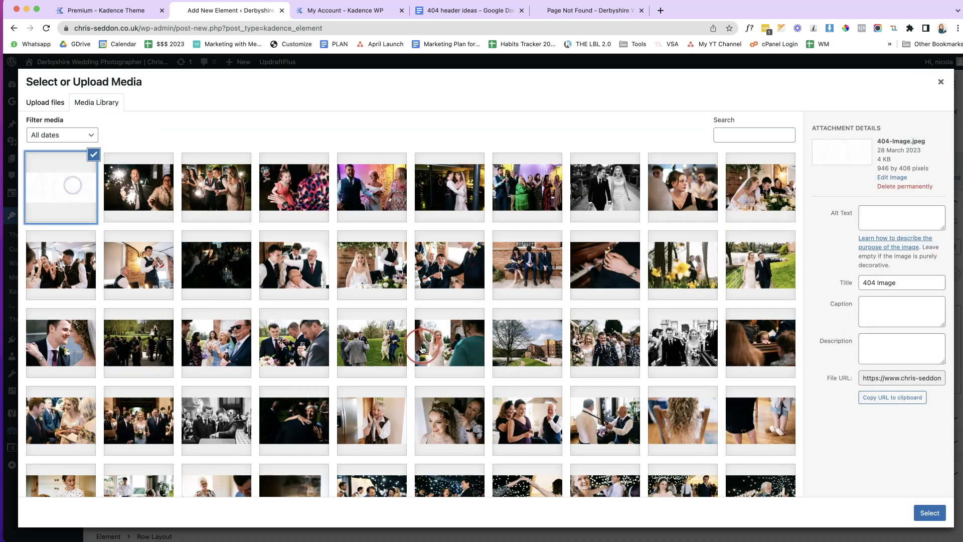
click(930, 512)
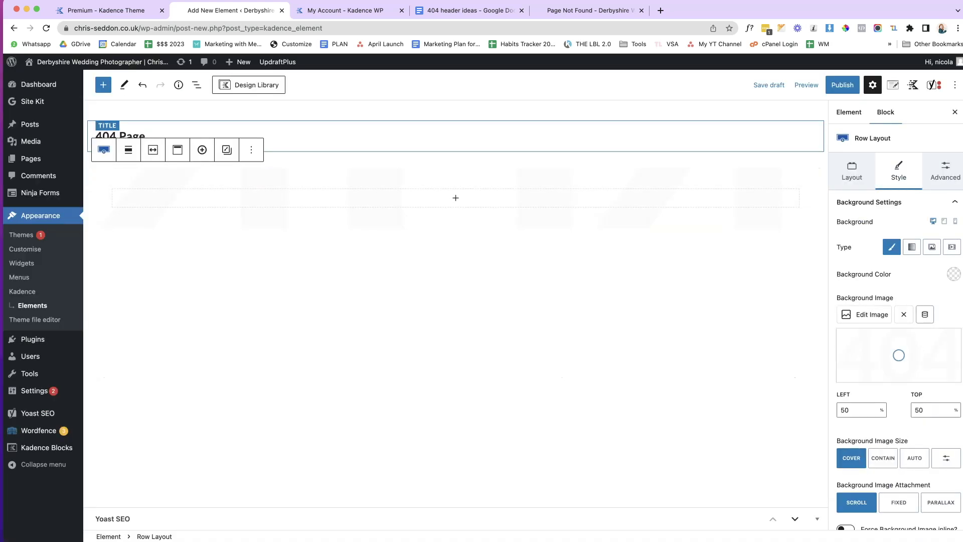
click(914, 458)
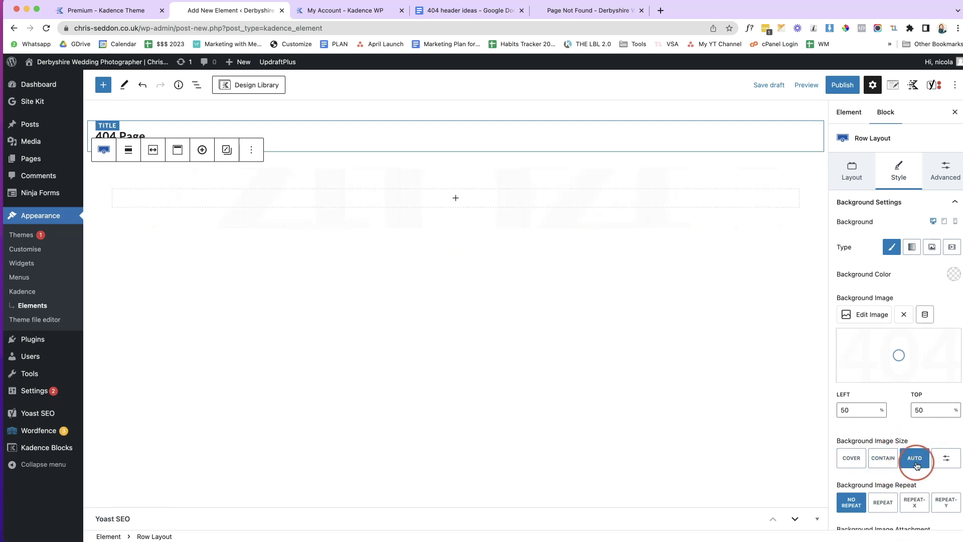
Give the row a minimum height of 800 px.
click(938, 175)
click(937, 335)
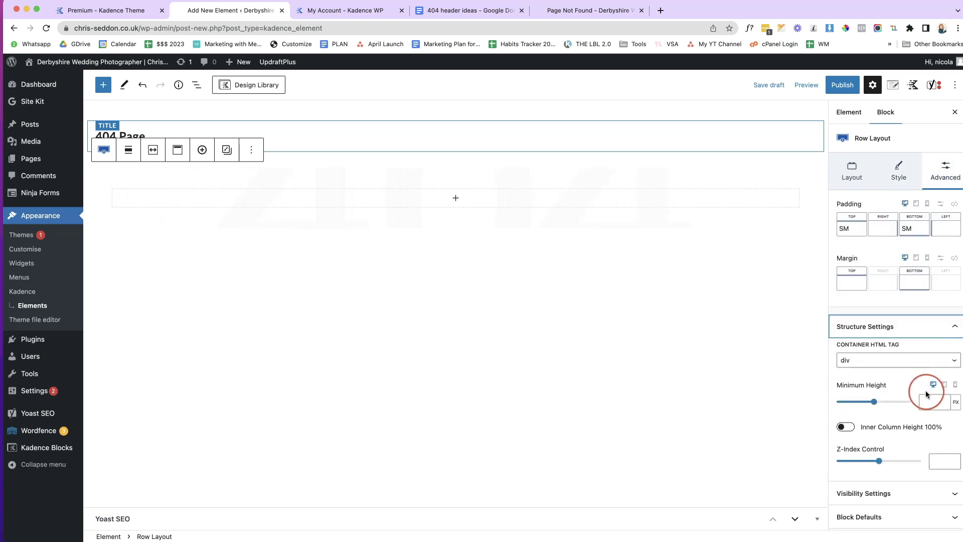
click(877, 403)
drag(877, 405, 867, 405)
click(930, 402)
key(BackSpace)
key(BackSpace)
key(BackSpace)
text(800)
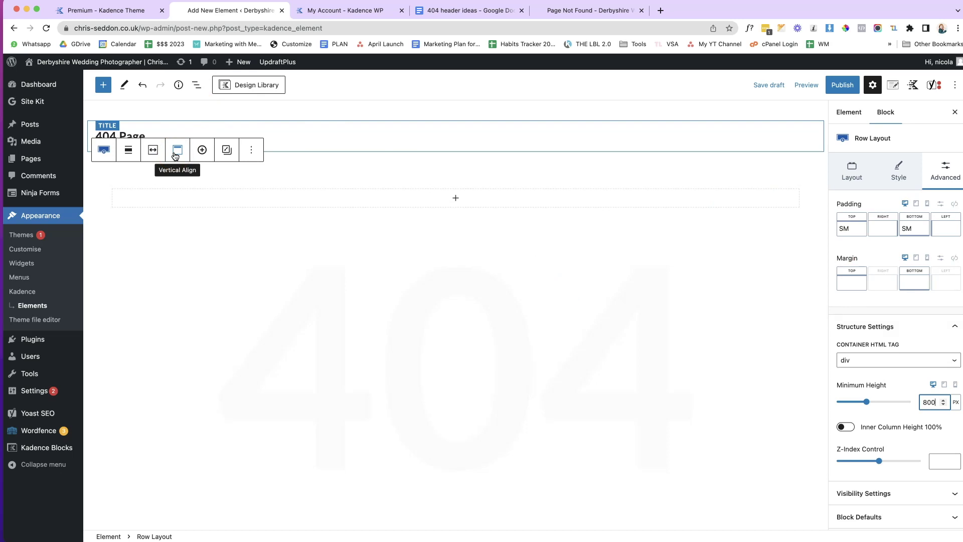
Centre the row's content vertically and add an empty Advanced Text block inside it.
click(175, 153)
click(200, 201)
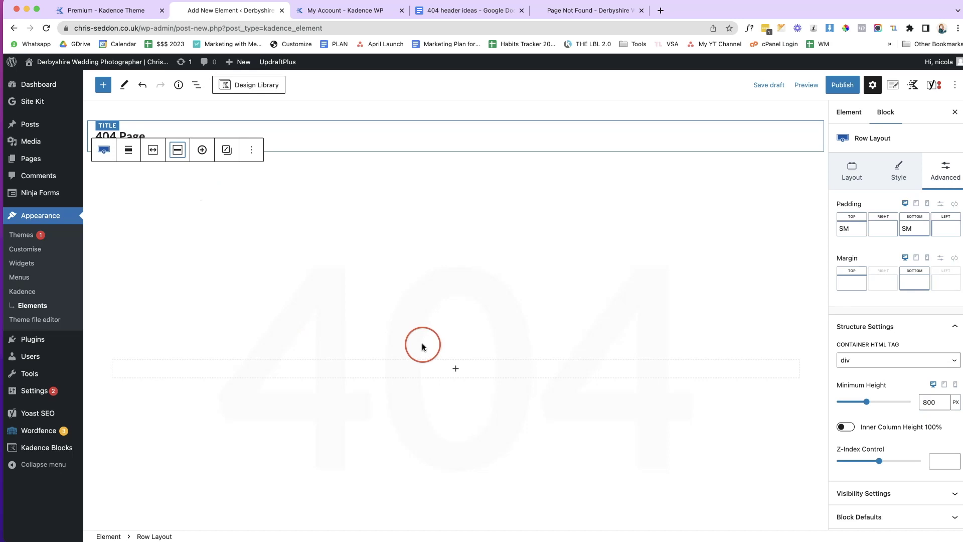
click(456, 373)
click(453, 243)
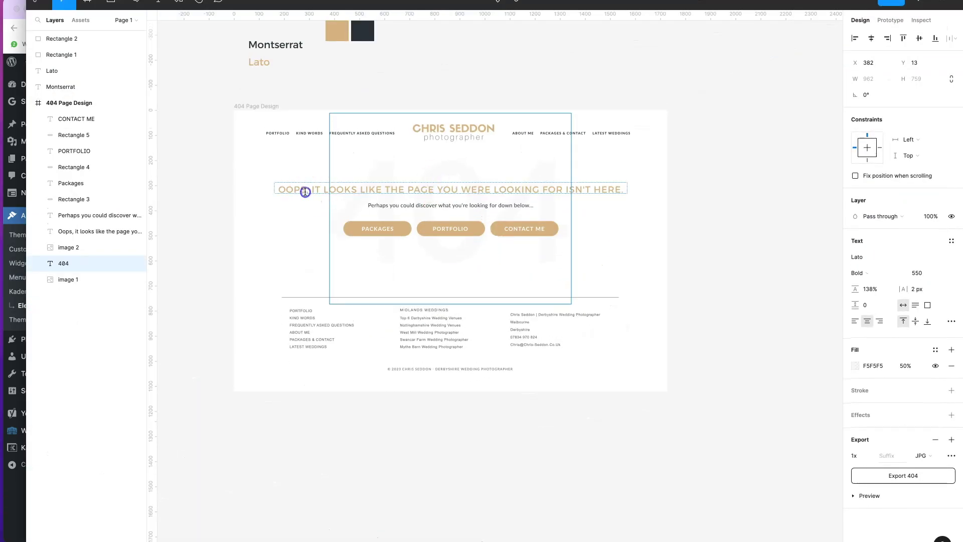
click(304, 191)
Paste the Figma heading 'Oops, it looks like the page you were looking for isn't here.' and centre it.
double_click(305, 191)
key(super+c)
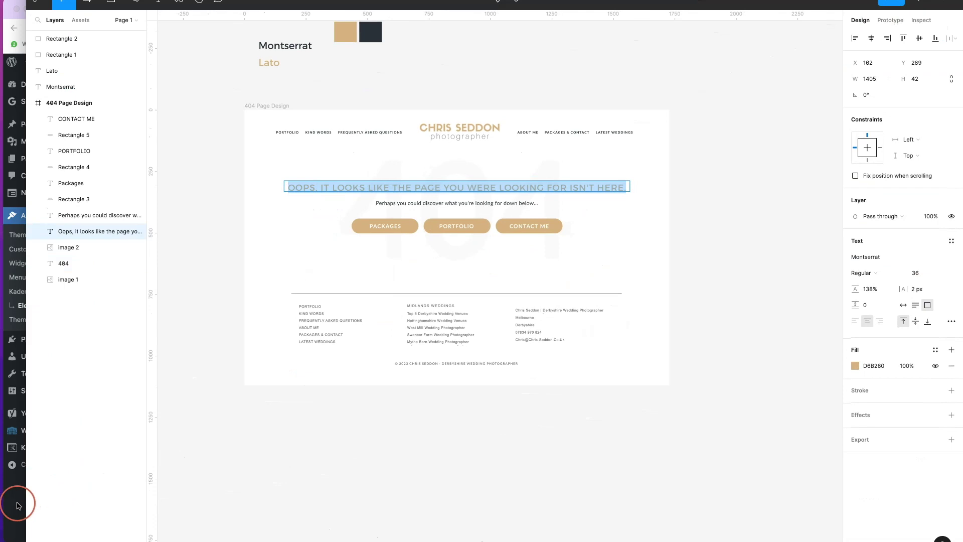
click(13, 504)
click(221, 368)
key(super+v)
click(223, 344)
click(271, 391)
click(781, 375)
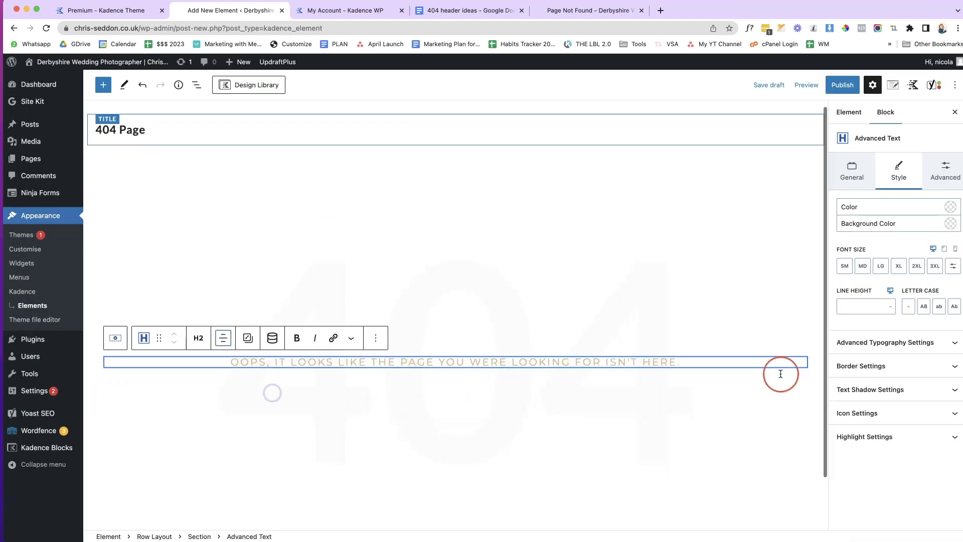
Set the heading's font size to XL and line height to 1.3.
click(880, 266)
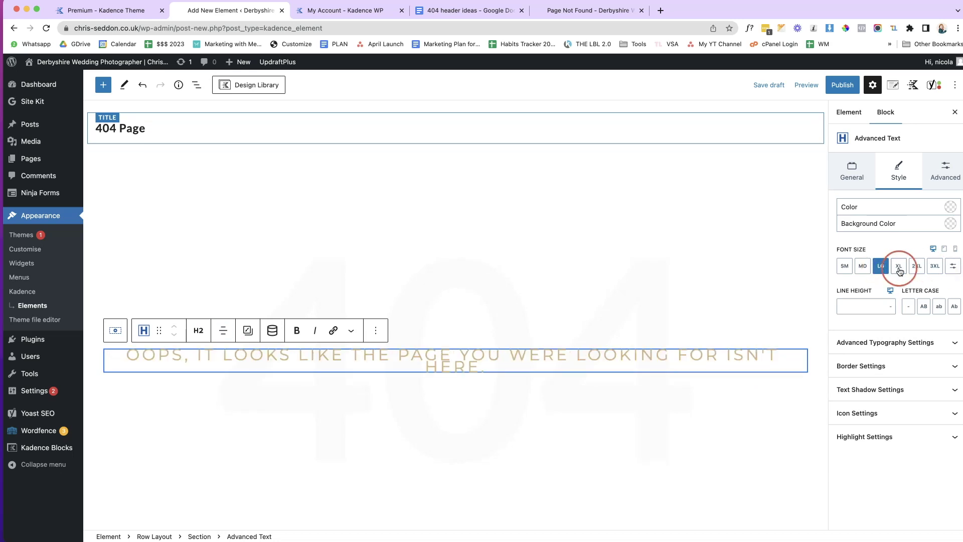
click(899, 267)
click(860, 307)
text(0,315)
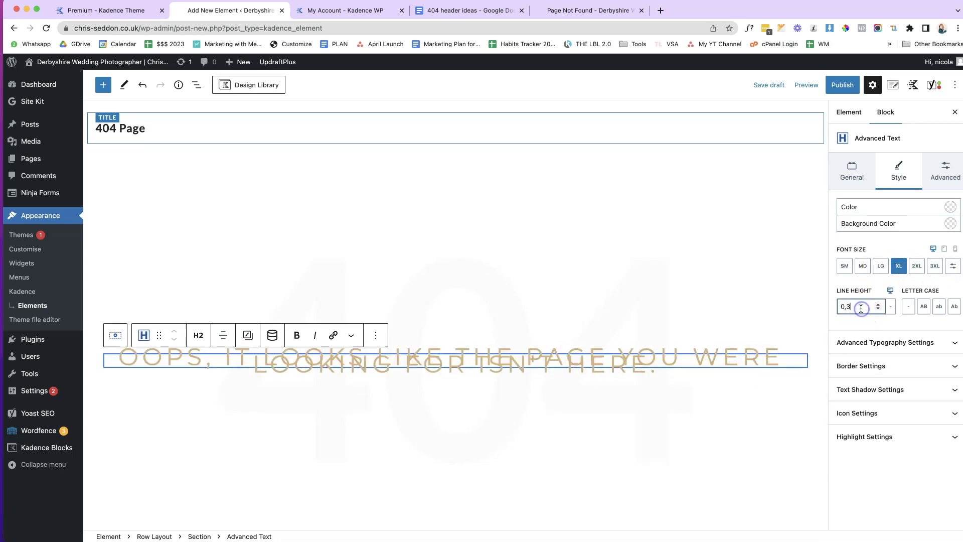
triple_click(858, 307)
text(1,5)
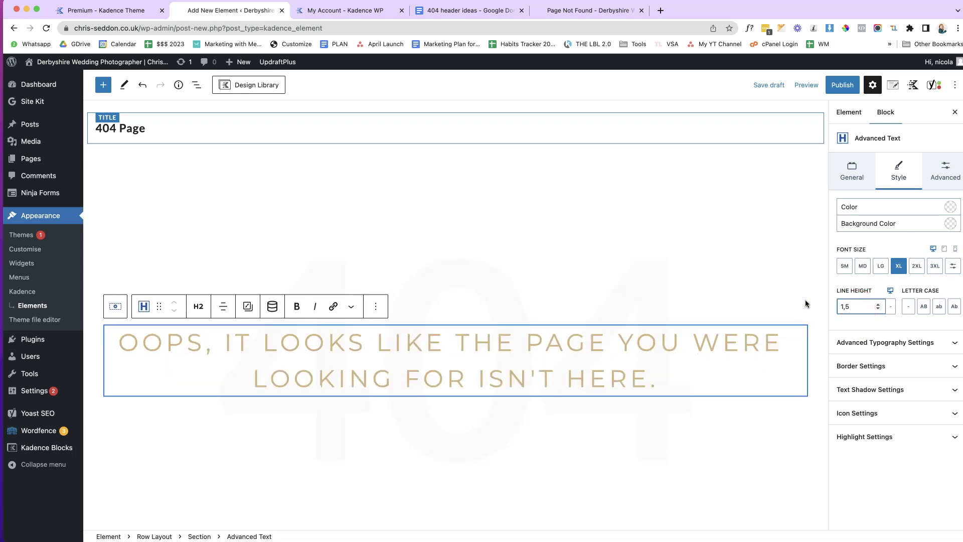
click(847, 305)
key(BackSpace)
text(3)
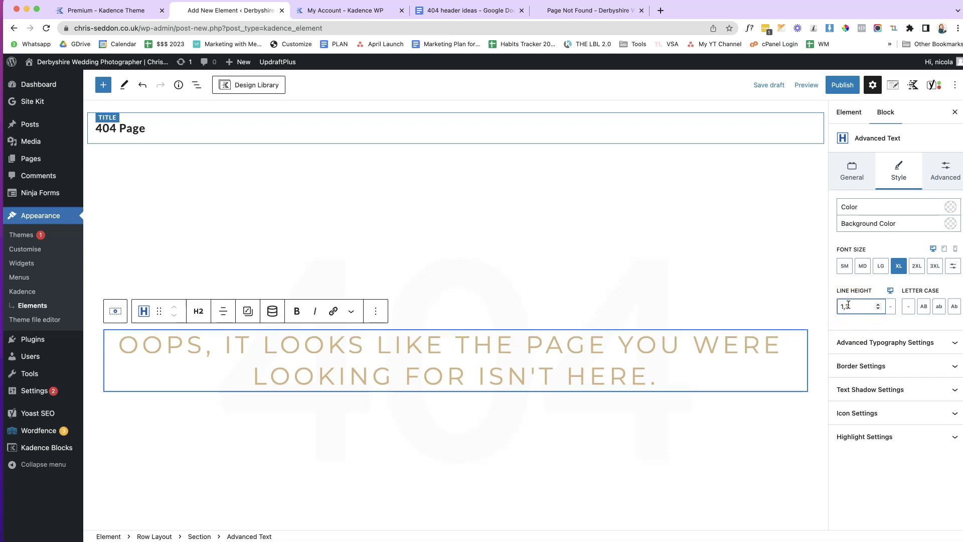
Add an Advanced Text block below with the subtext 'Perhaps you could discover what you're looking for down below...'.
key(Return)
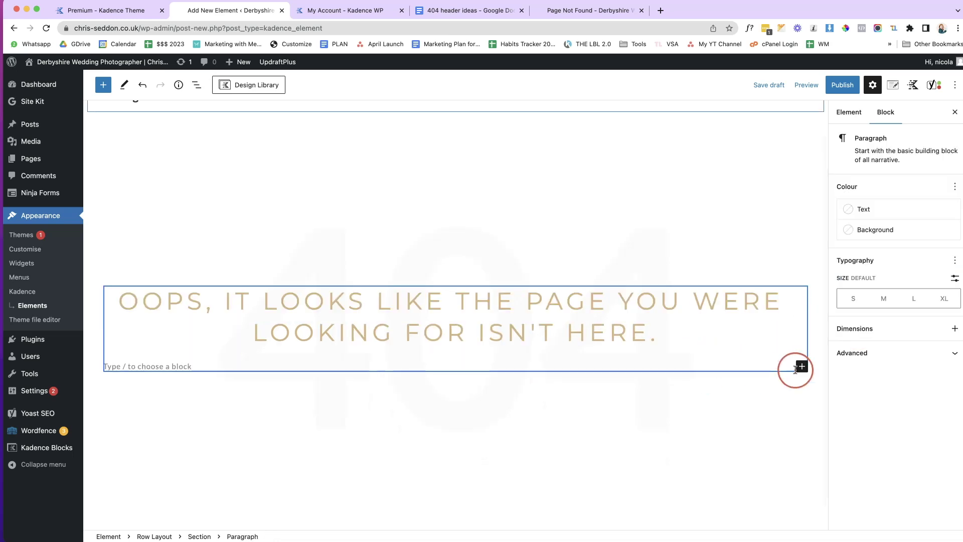
click(801, 366)
click(716, 257)
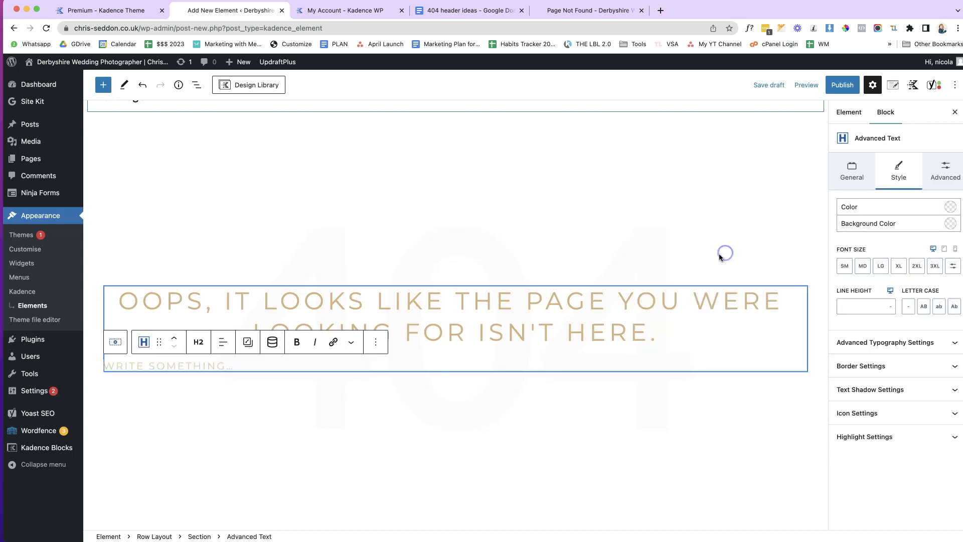
key(super+Tab)
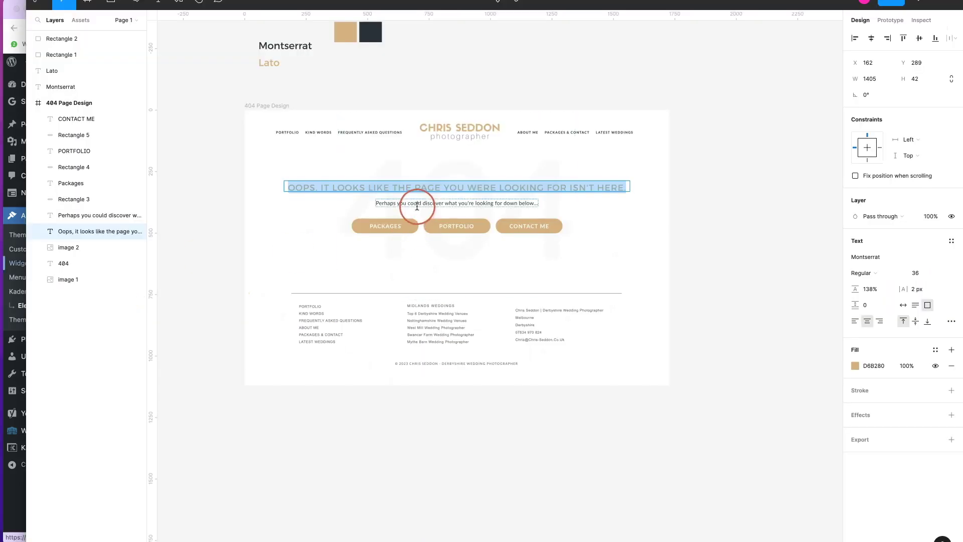
click(414, 204)
double_click(415, 205)
key(super+c)
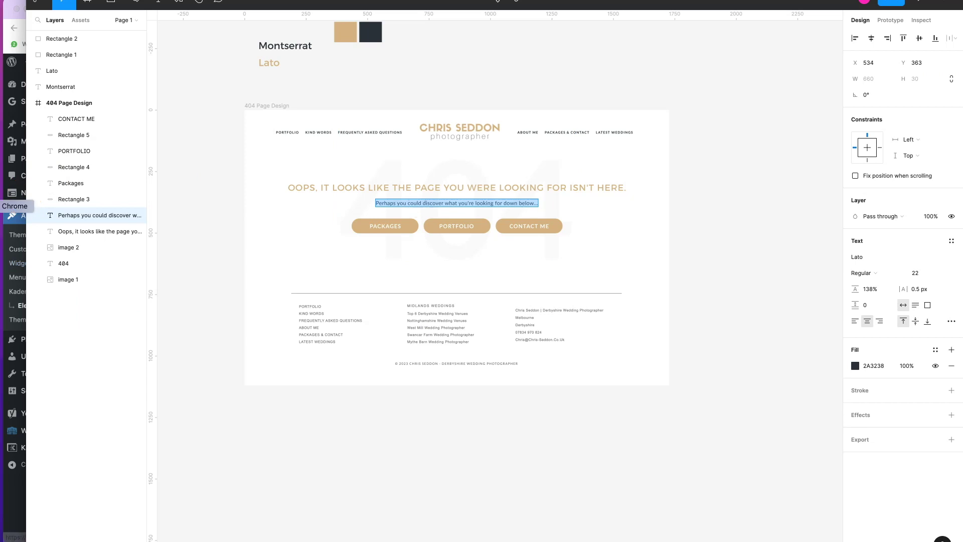
key(super+Tab)
key(super+v)
Centre the subtext, give it a smaller heading level, and start an empty block beneath.
click(223, 342)
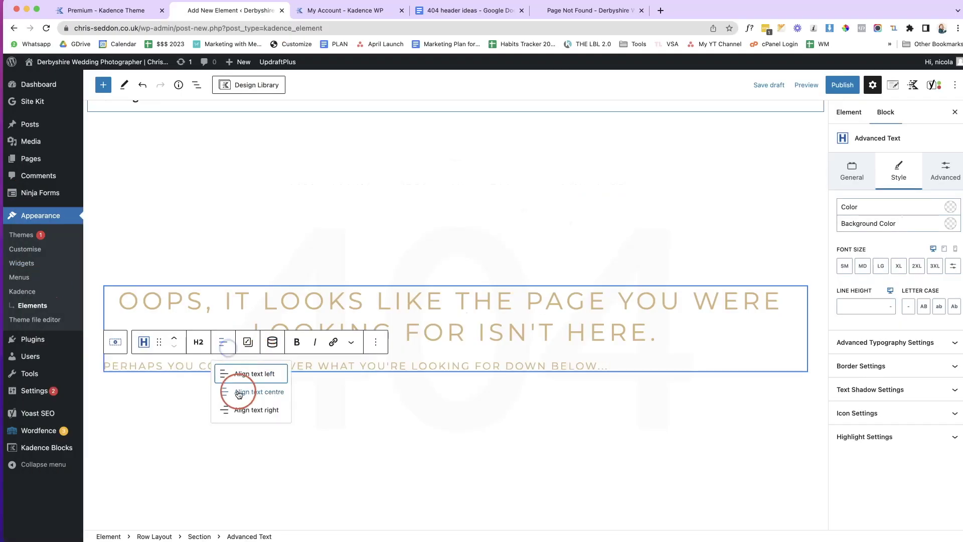
click(237, 389)
click(200, 343)
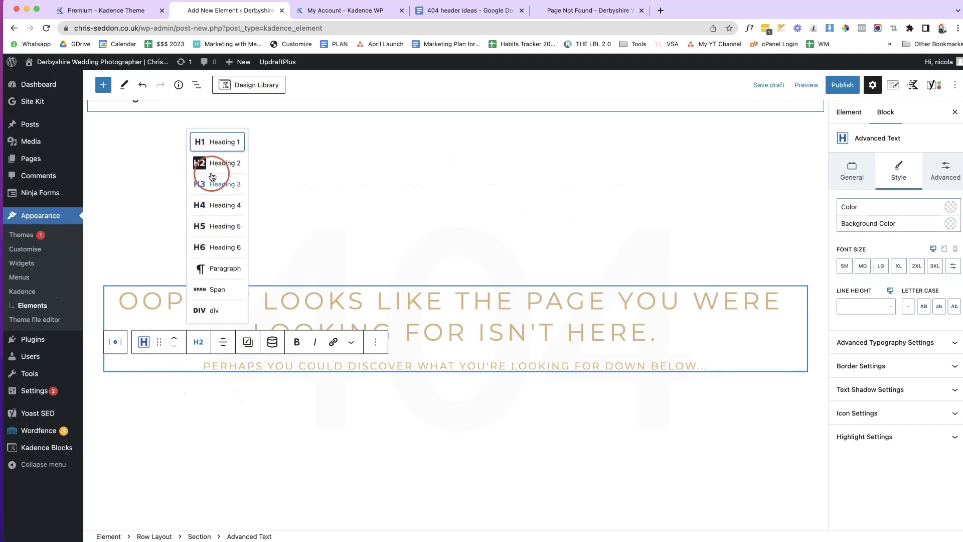
click(209, 181)
key(Return)
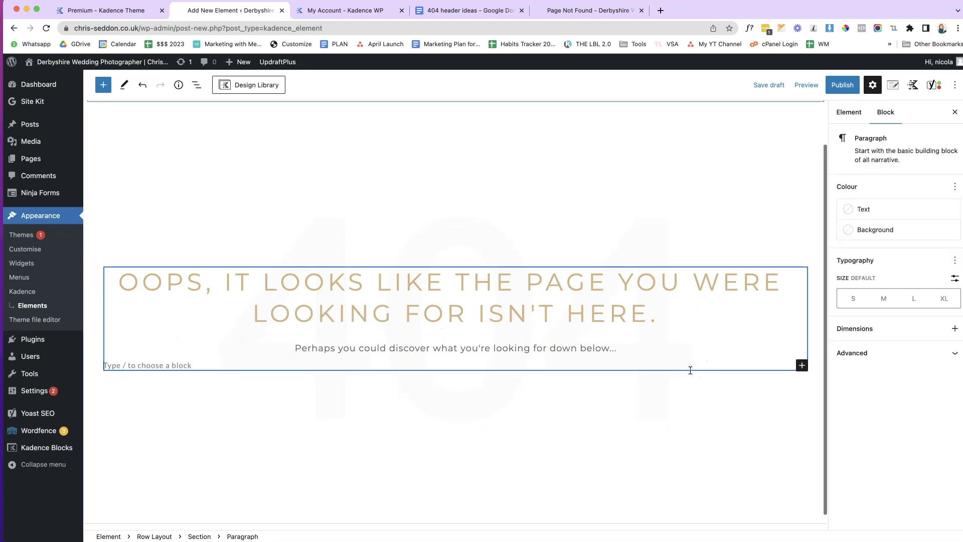
Insert an Advanced Buttons block below the subtext and label its first button Packages.
click(798, 371)
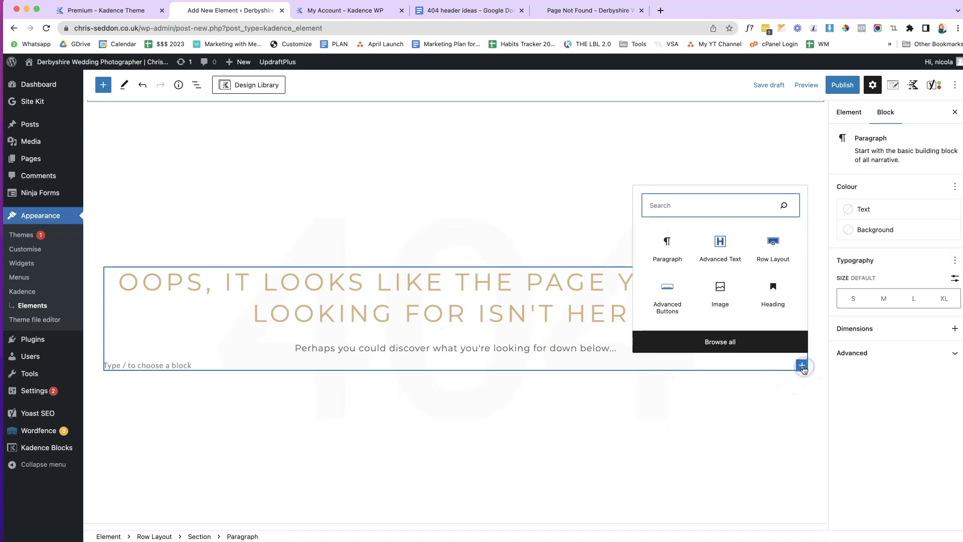
click(676, 299)
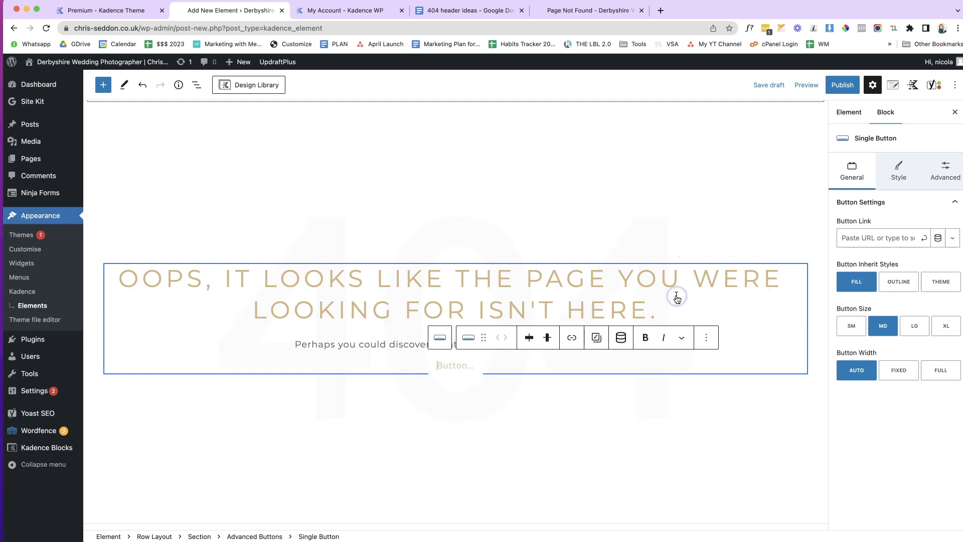
click(498, 362)
text(Packages)
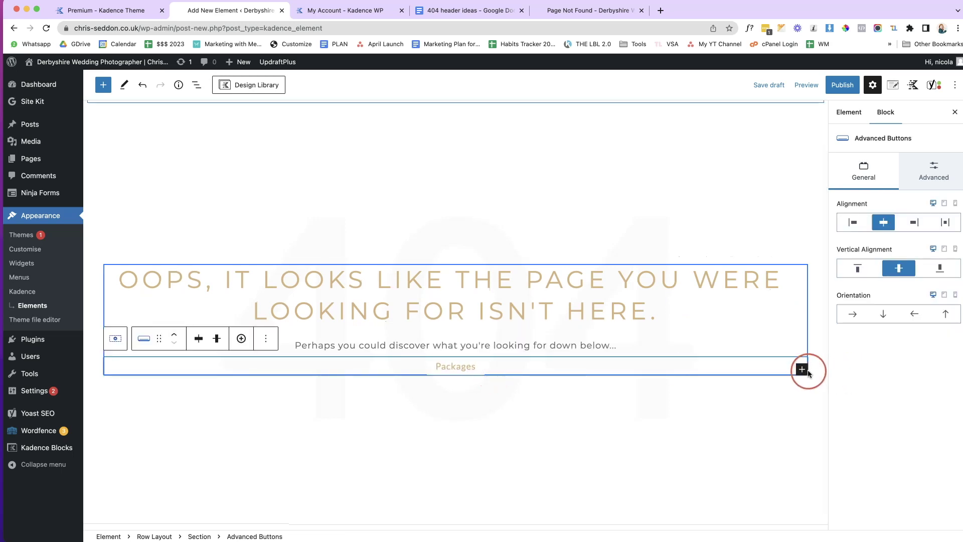
Add Portfolio and Contact Us buttons after the Packages button.
click(801, 368)
text(Portfolio)
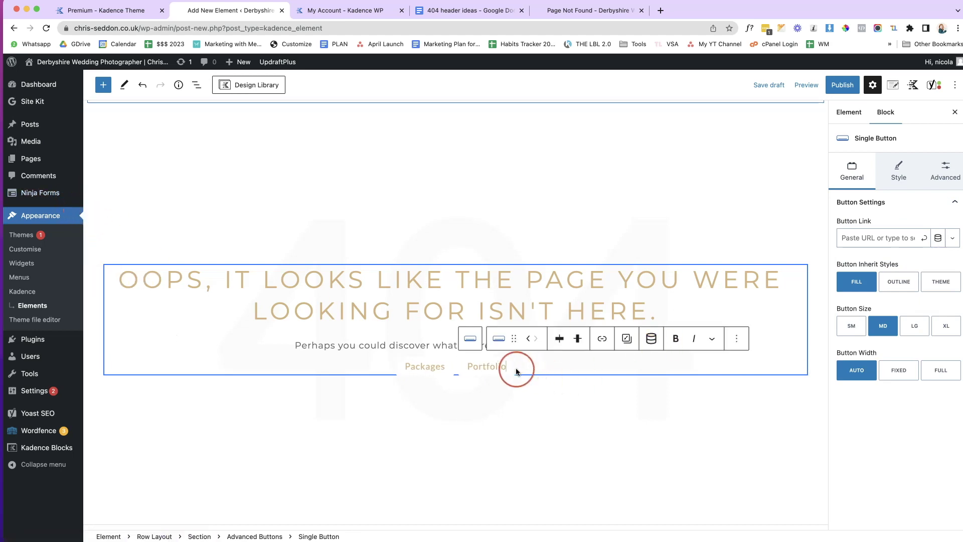
click(516, 369)
click(801, 370)
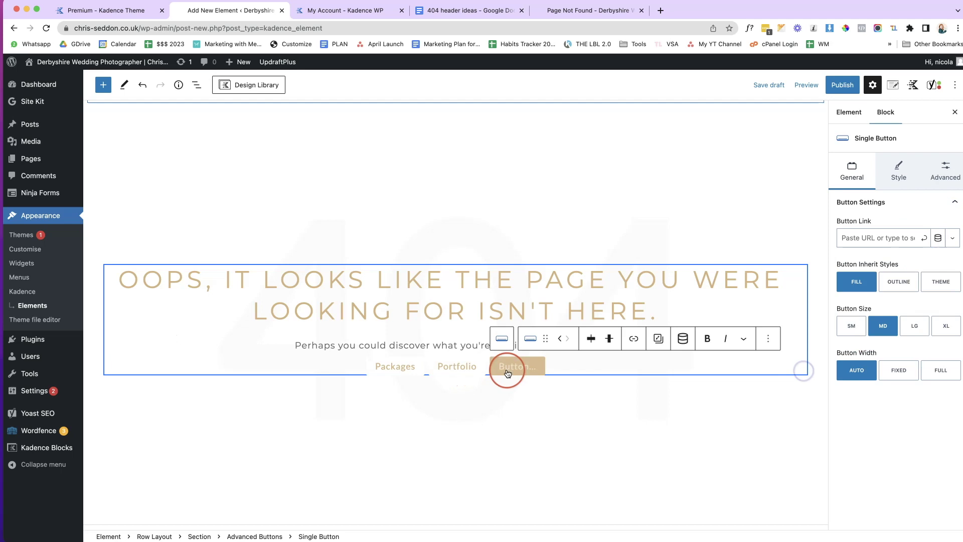
text(Contact Us)
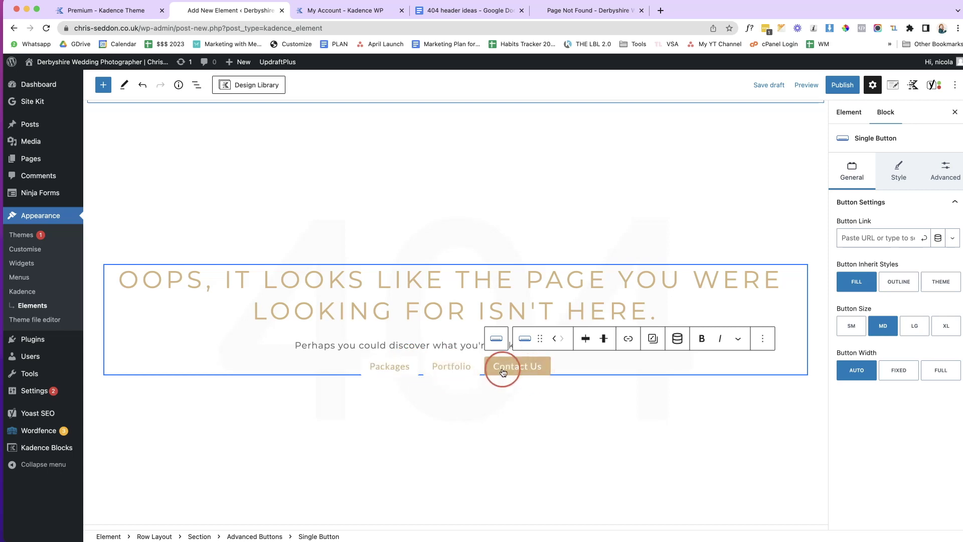
Give the Packages button a fixed width of 275.
click(409, 366)
click(899, 372)
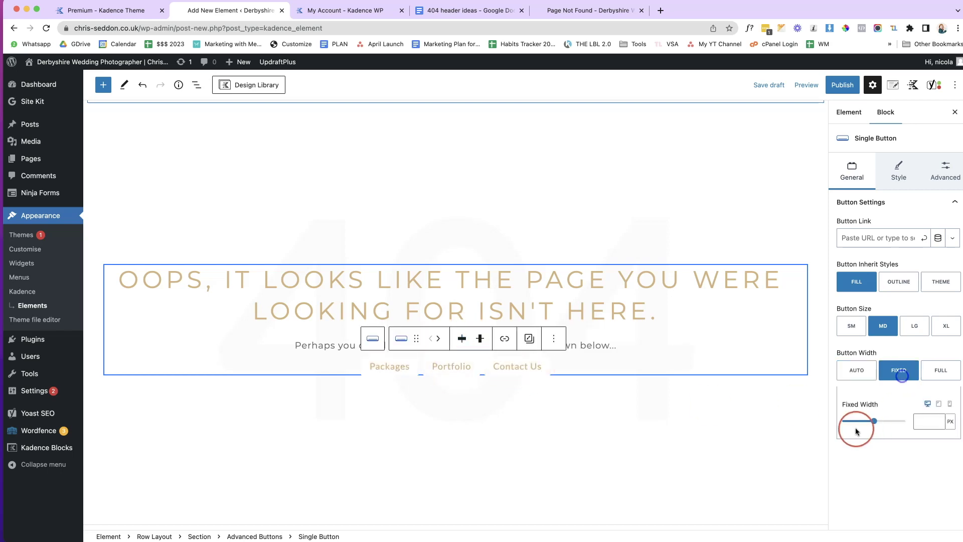
click(920, 420)
text(275)
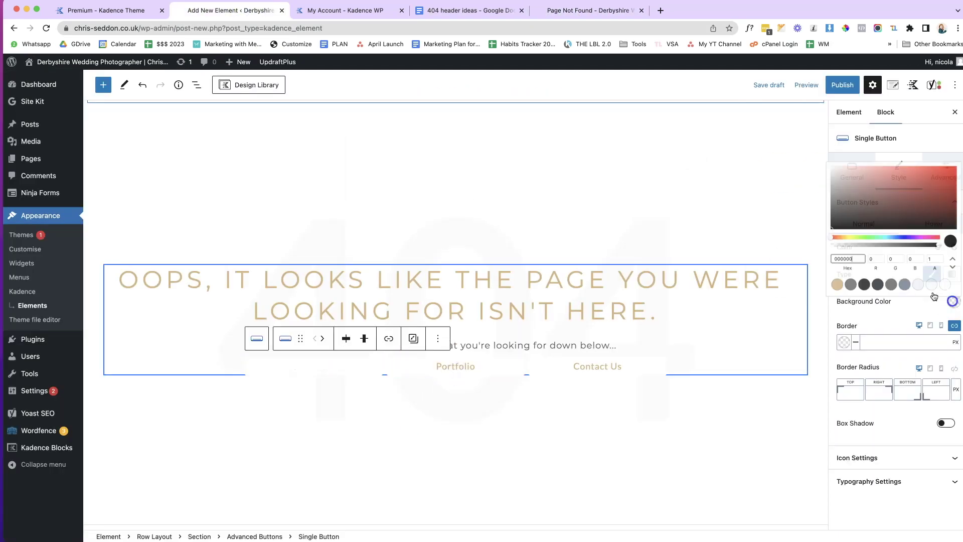
Set the gold background colour on the Packages, Portfolio and Contact Us buttons.
click(881, 305)
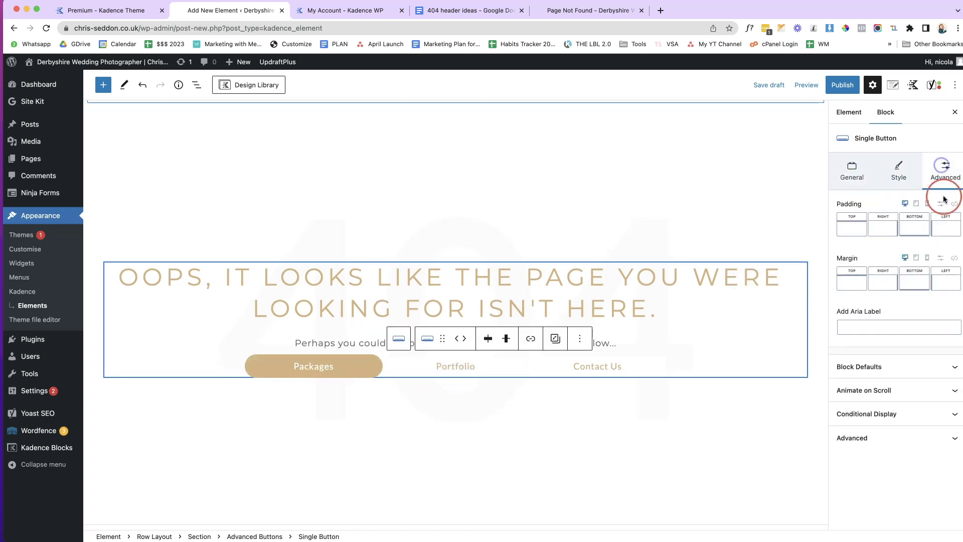
click(954, 302)
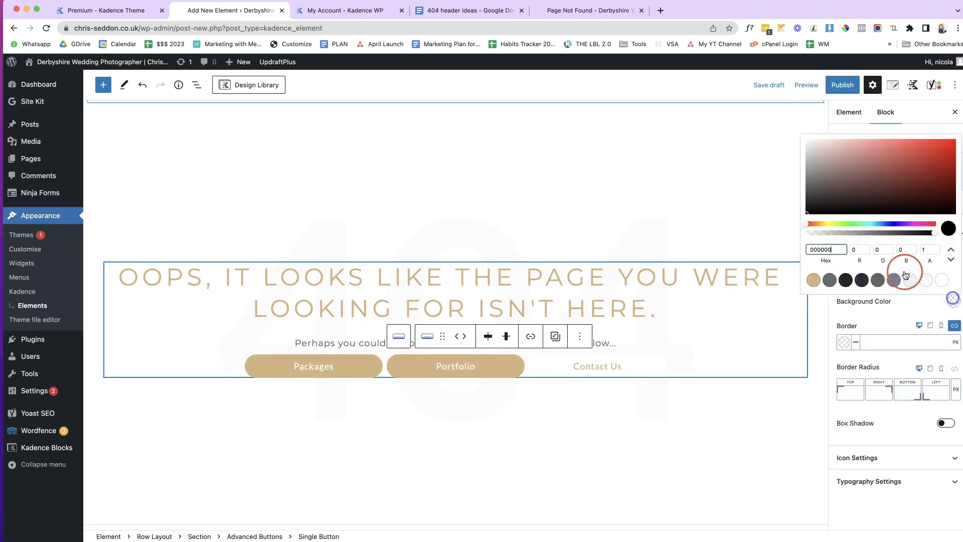
click(609, 368)
click(945, 168)
click(904, 228)
click(899, 171)
click(953, 301)
click(869, 280)
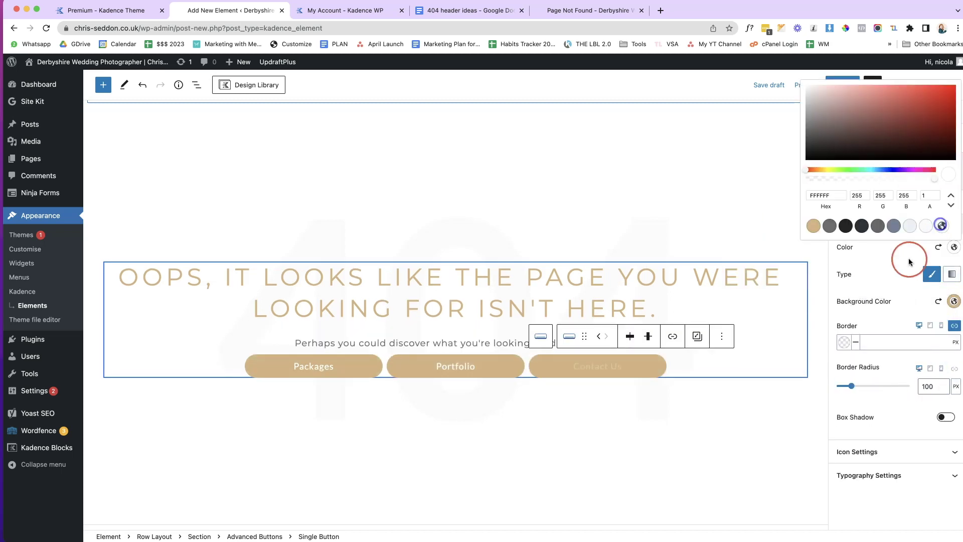
click(954, 301)
click(499, 346)
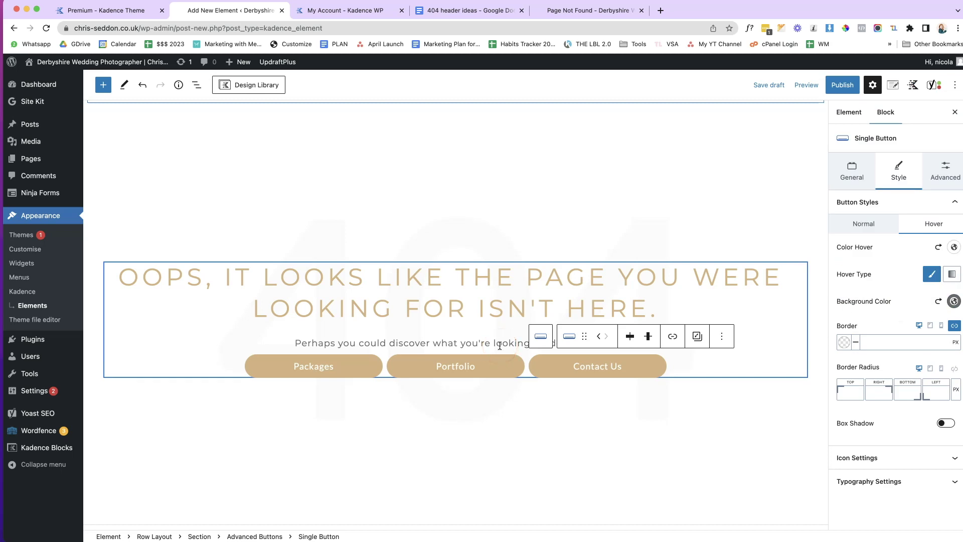
Make the Packages label uppercase with letter spacing 2.
click(312, 366)
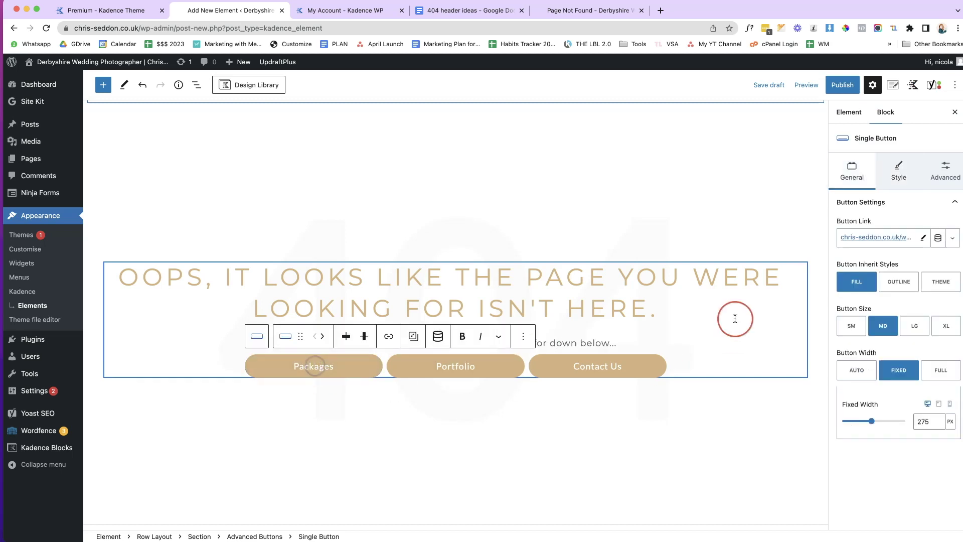
click(900, 176)
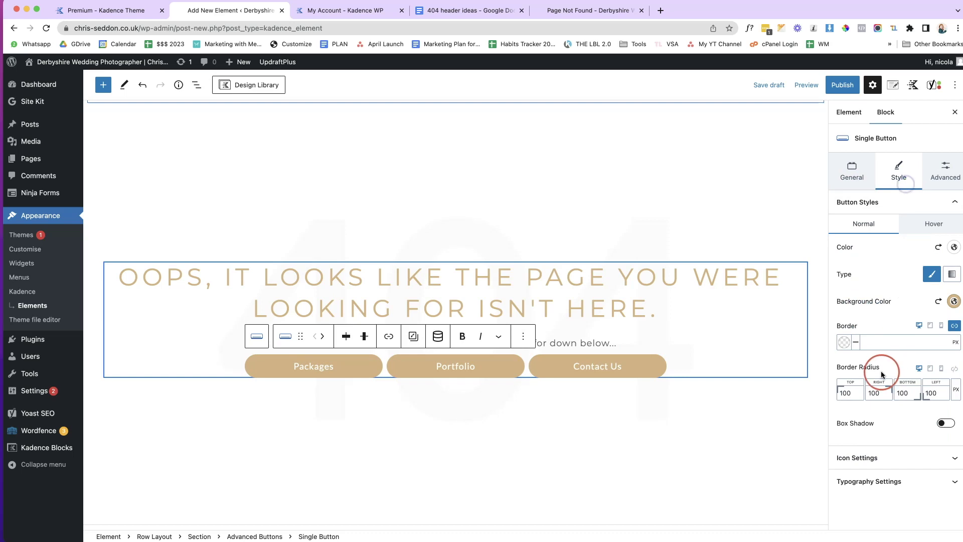
click(906, 480)
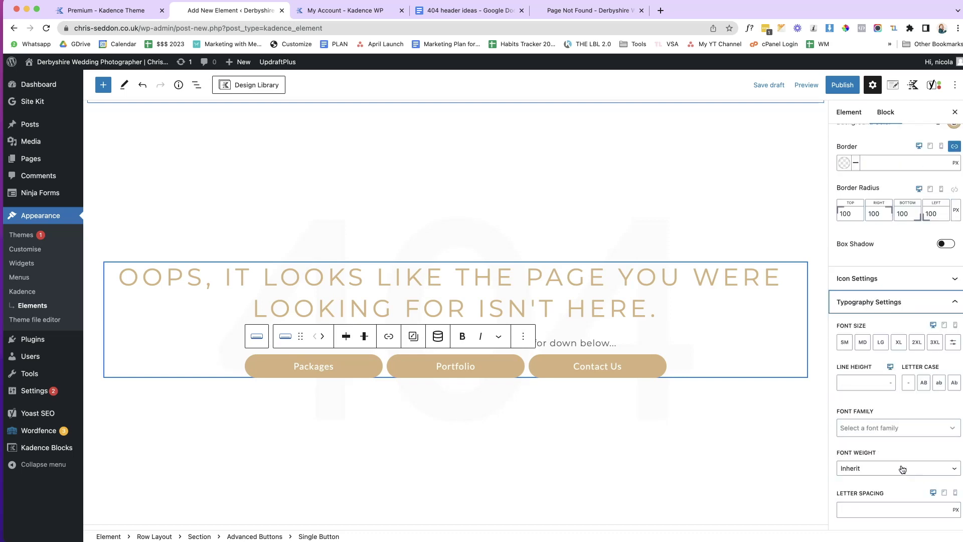
click(923, 382)
click(887, 509)
text(2)
click(517, 398)
Make the Portfolio label uppercase with letter spacing 2.
click(486, 371)
click(898, 176)
click(879, 493)
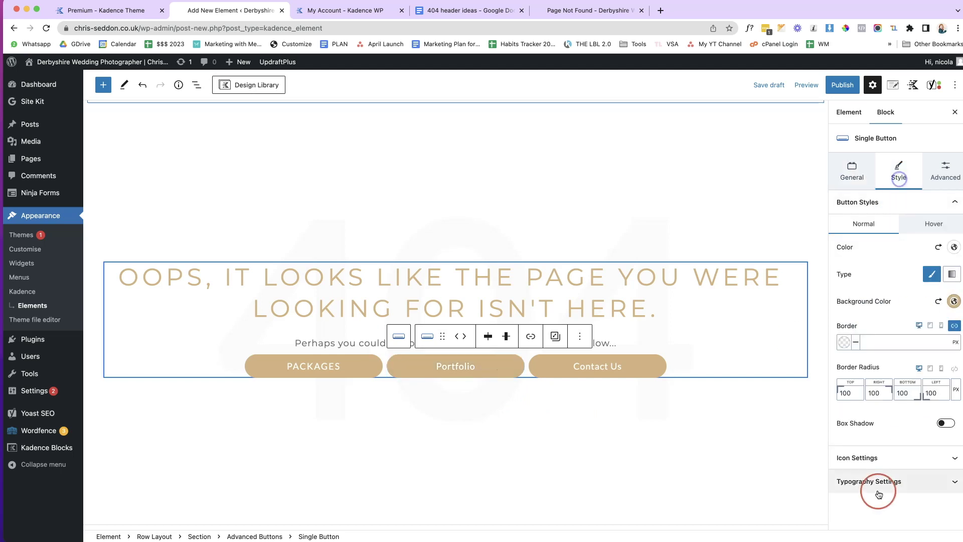
click(924, 420)
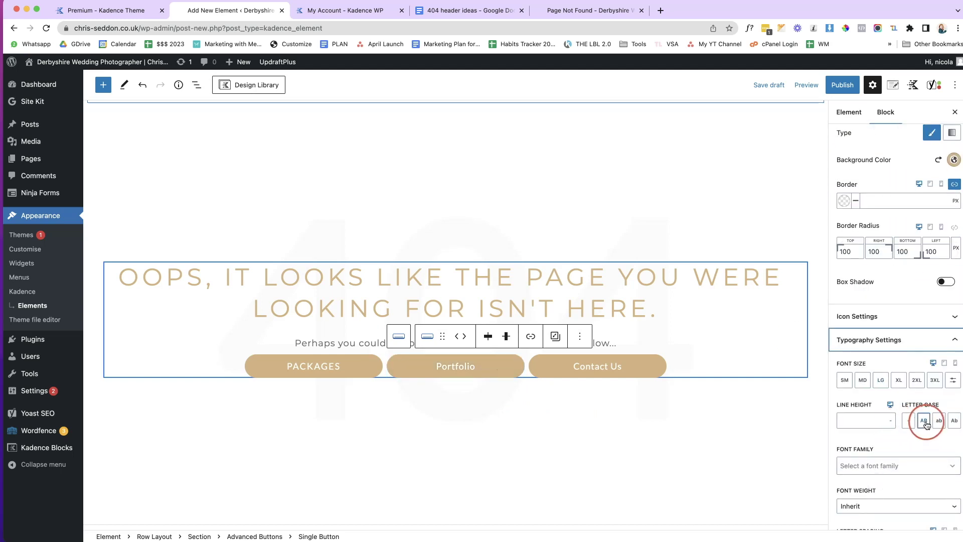
click(880, 528)
text(2)
click(567, 365)
Make the Contact Us label uppercase and start setting its letter spacing.
click(851, 266)
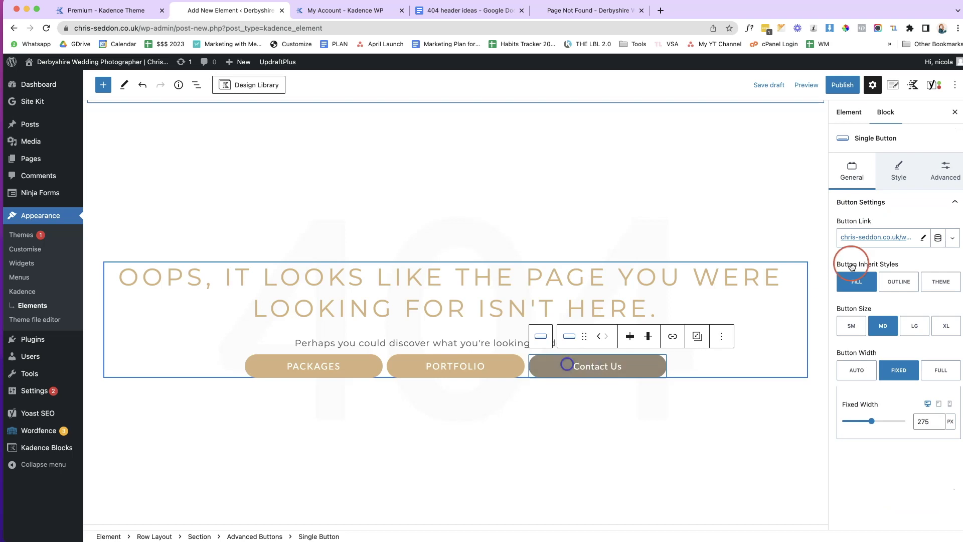
click(896, 173)
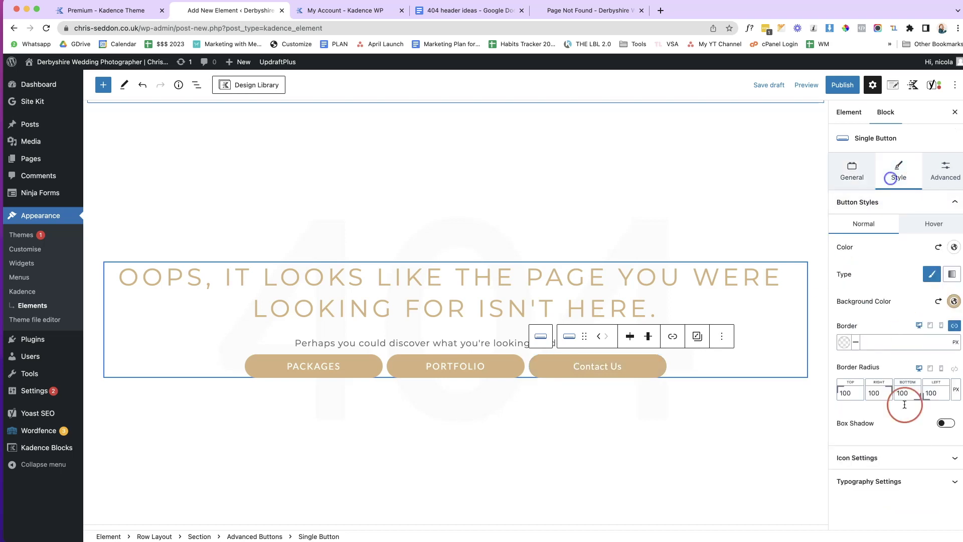
click(896, 481)
click(923, 410)
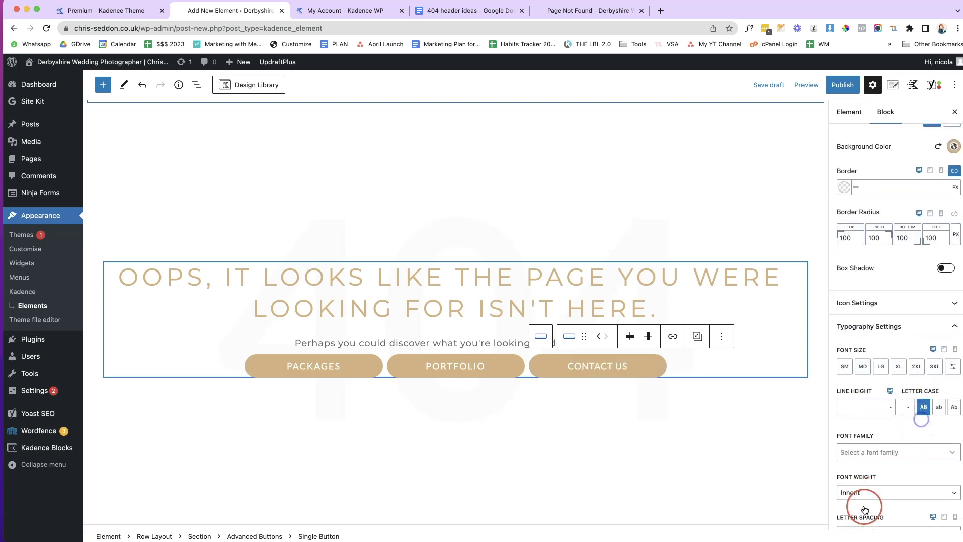
click(864, 510)
Finish Contact Us letter spacing at 2, unlink the subtext margins with a 20 px bottom margin, and publish the element.
text(2)
click(481, 341)
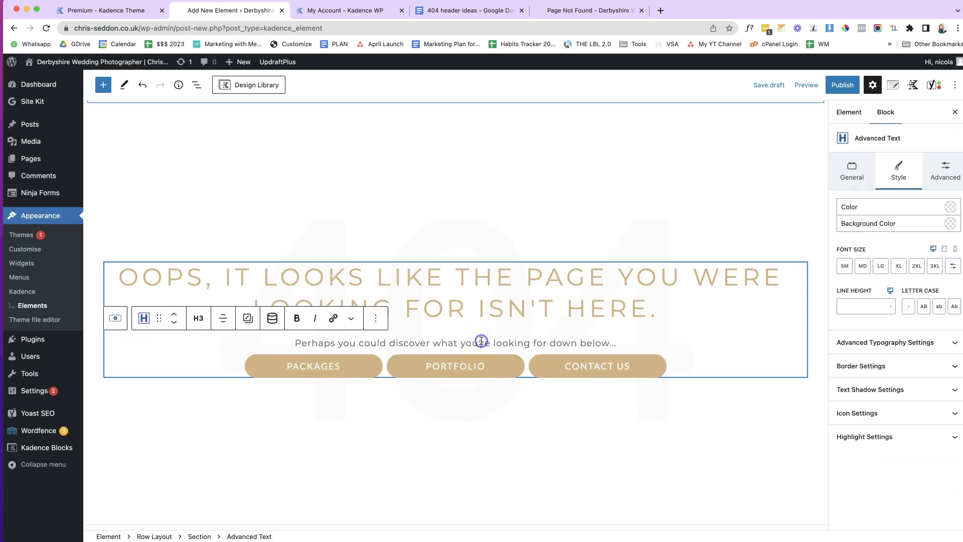
click(934, 172)
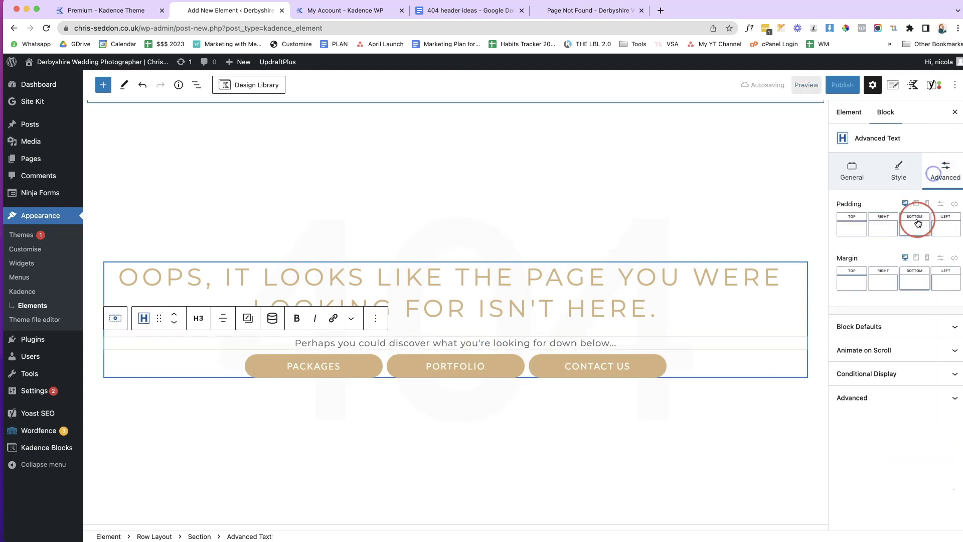
click(940, 259)
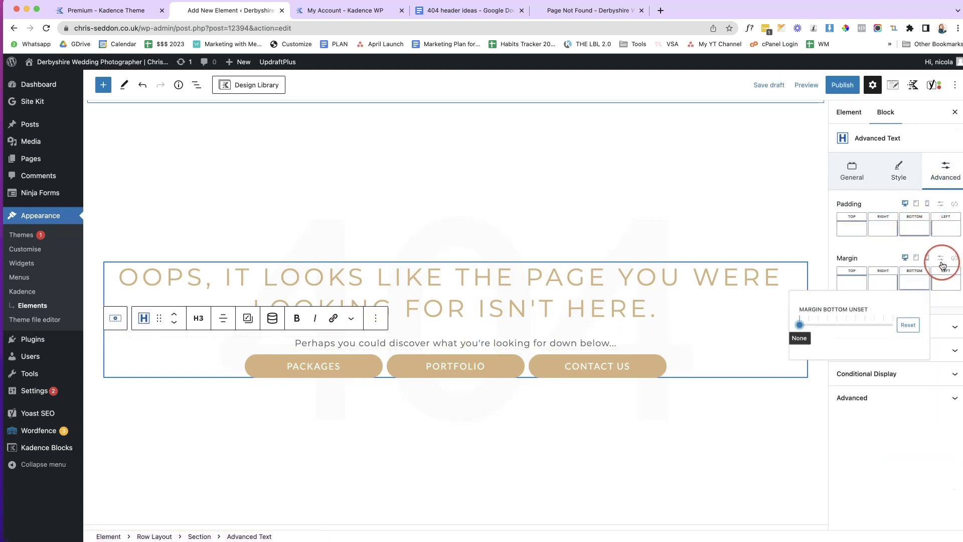
click(912, 282)
text(20)
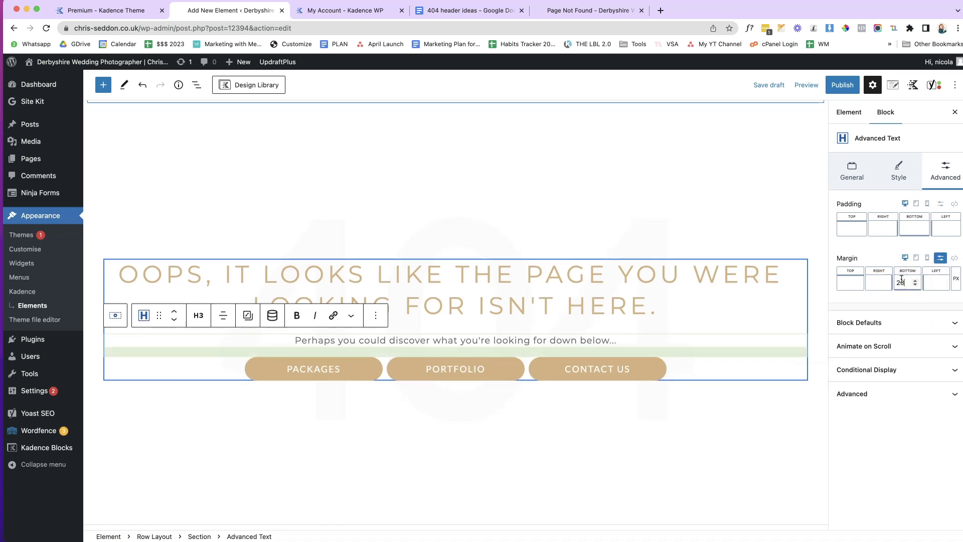
click(843, 85)
click(854, 88)
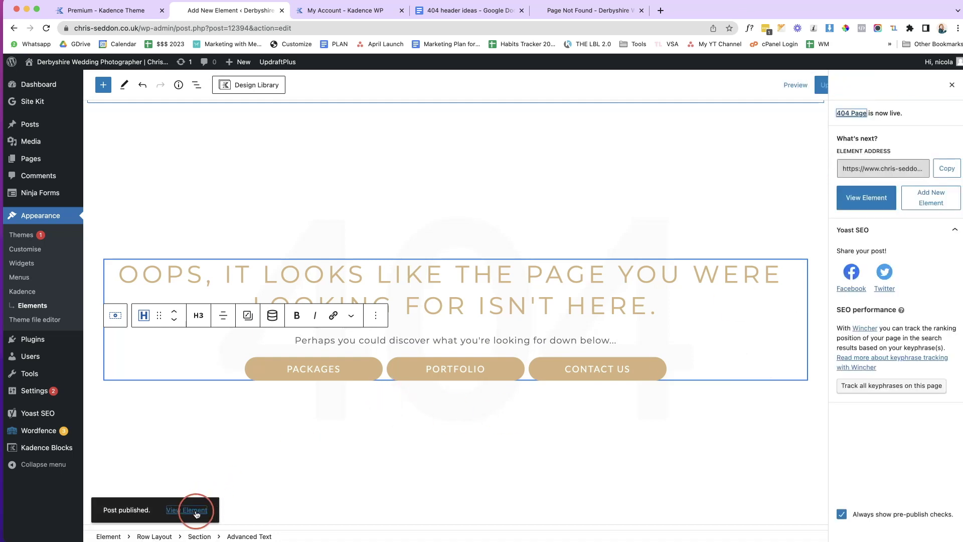
View the published 404 Page element on the live site from the Post published notice.
click(194, 510)
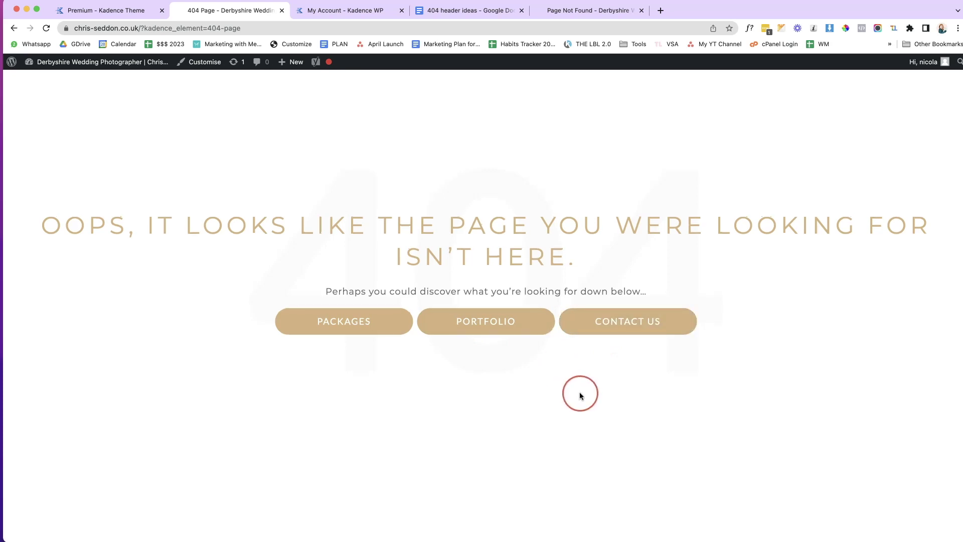
click(129, 11)
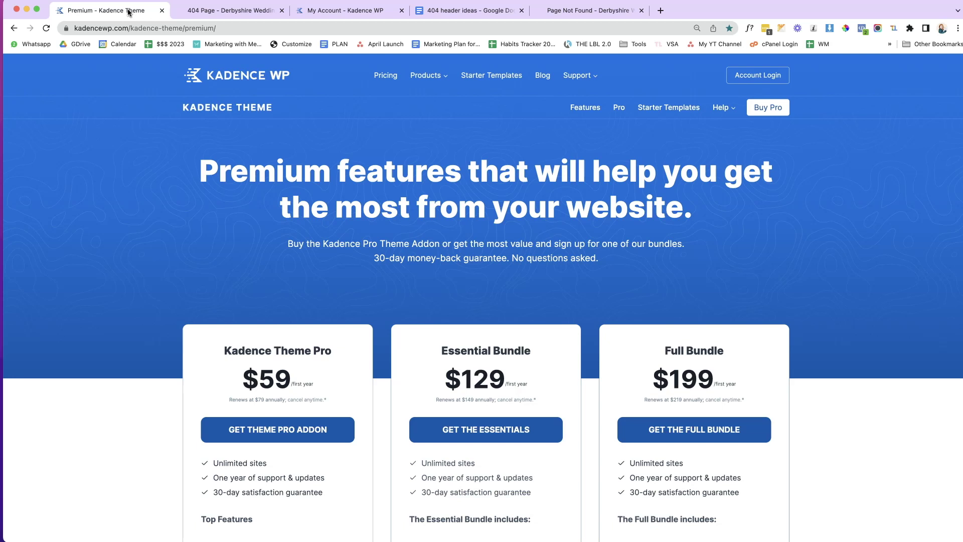
scroll(224, 192, down, 3)
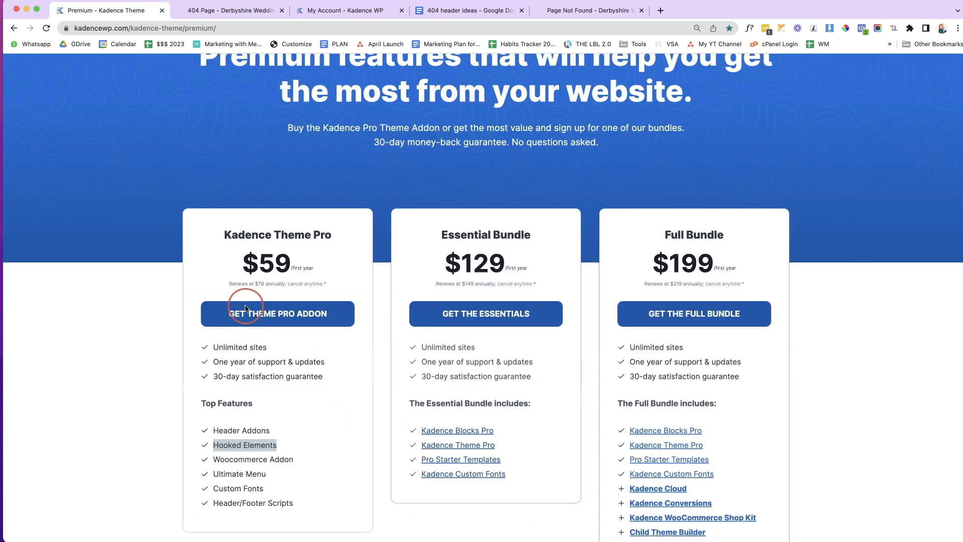
drag(213, 445, 277, 445)
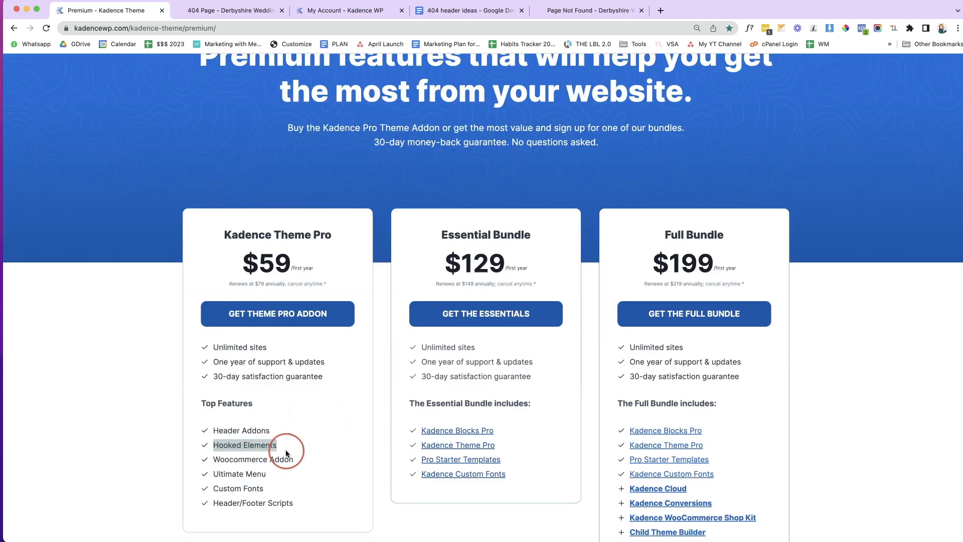
click(240, 13)
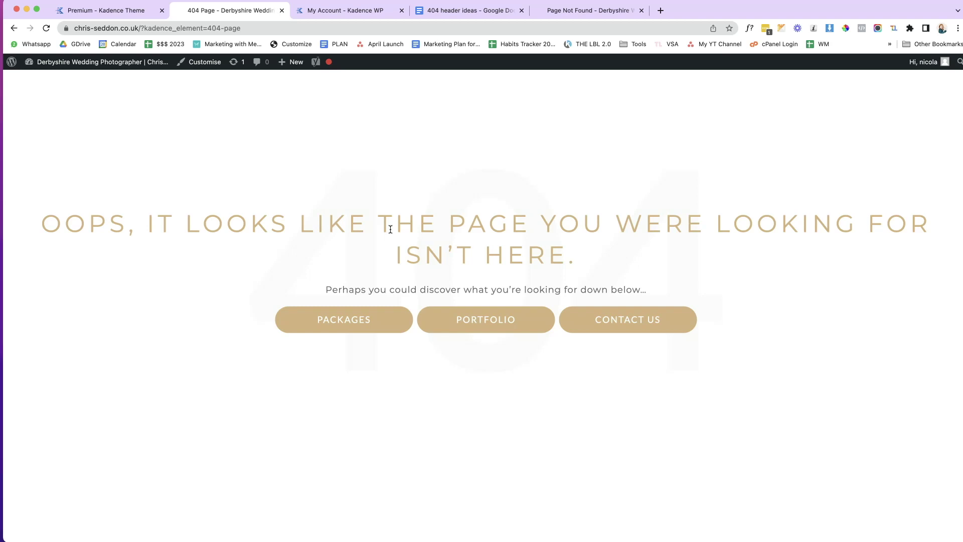
Reload the Page Not Found page and scroll to check the gold 404 design with three buttons.
click(569, 11)
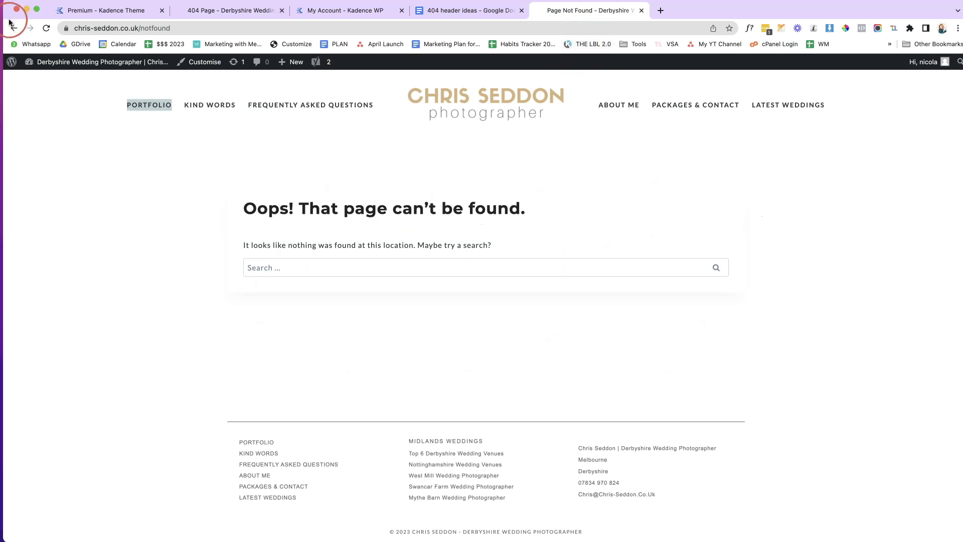
click(46, 28)
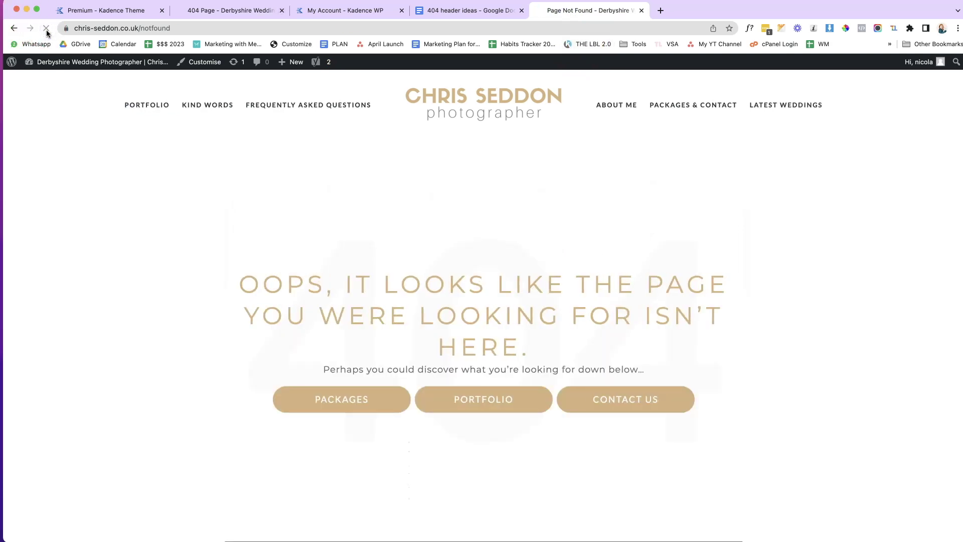
scroll(652, 315, down, 3)
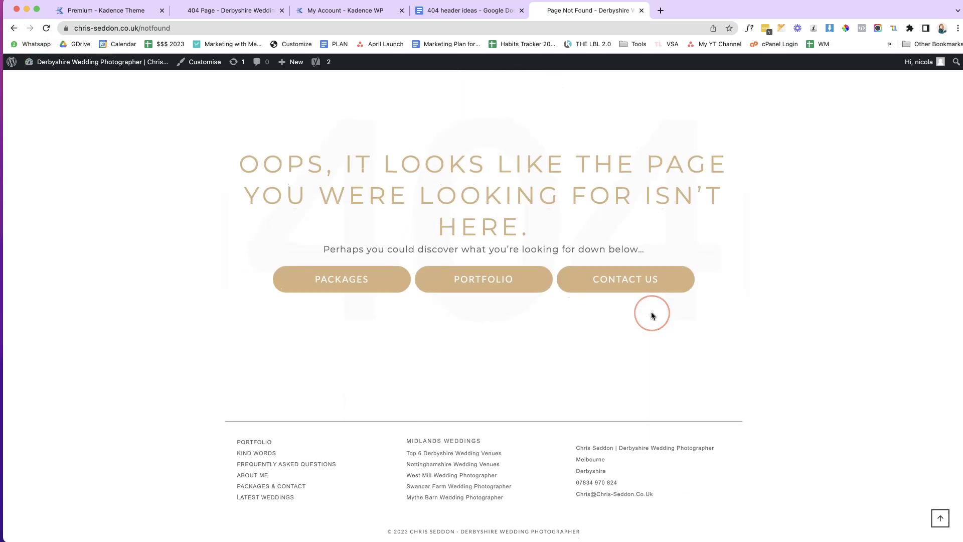
scroll(652, 315, up, 2)
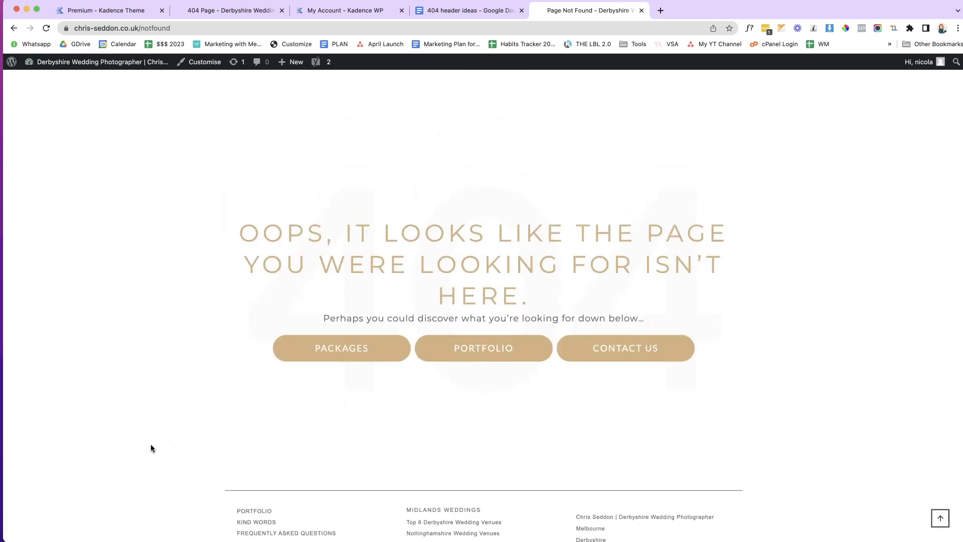